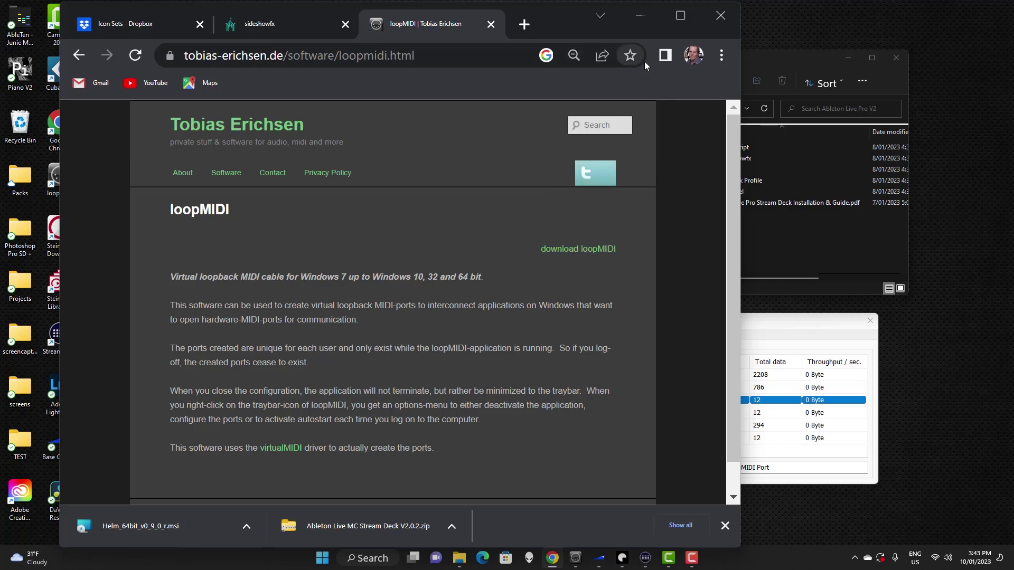
# Minimize Chrome so loopMIDI's window with its six loopback ports shows.
pyautogui.click(641, 21)
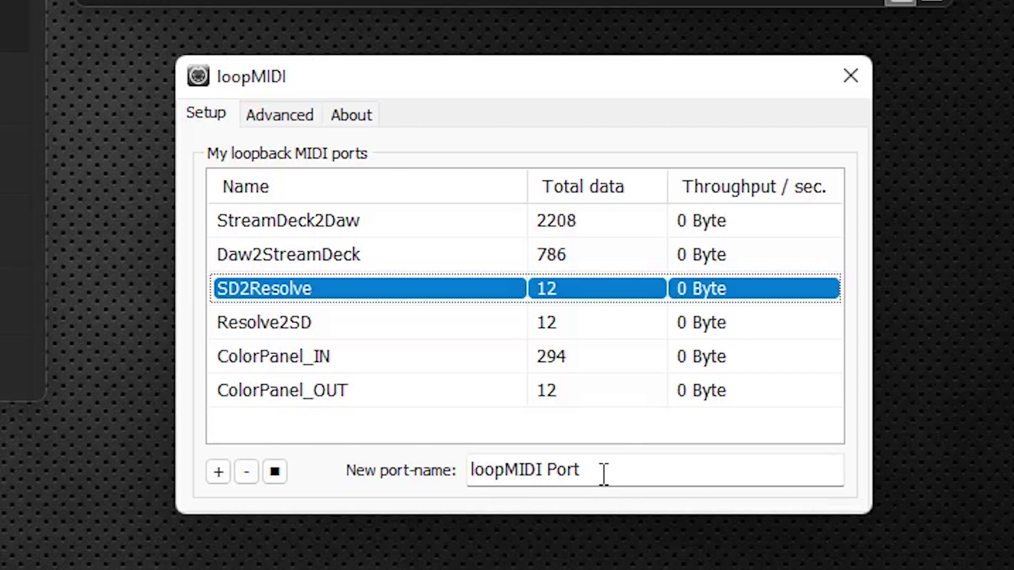
# Replace the default 'loopMIDI Port' name with StreamDeck2DawTrack and add it as a new port.
pyautogui.moveTo(602, 469); pyautogui.dragTo(378, 468)
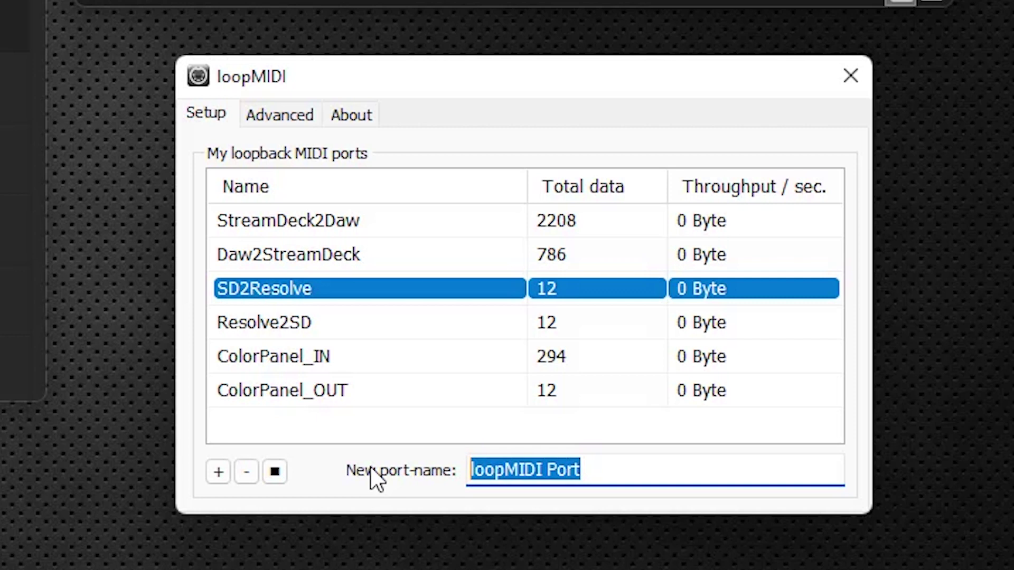
pyautogui.write('Strea')
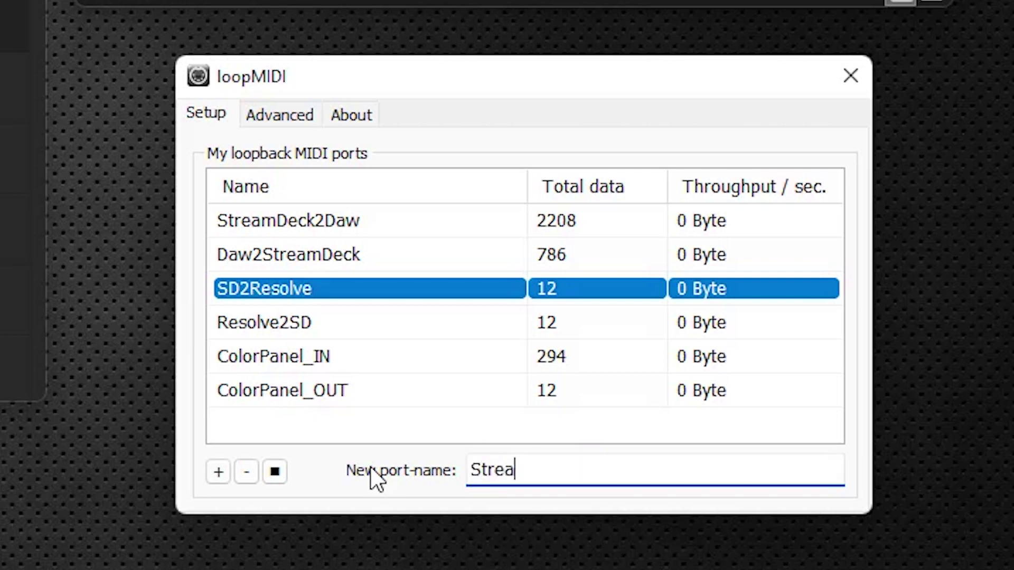
pyautogui.write('mDeck2')
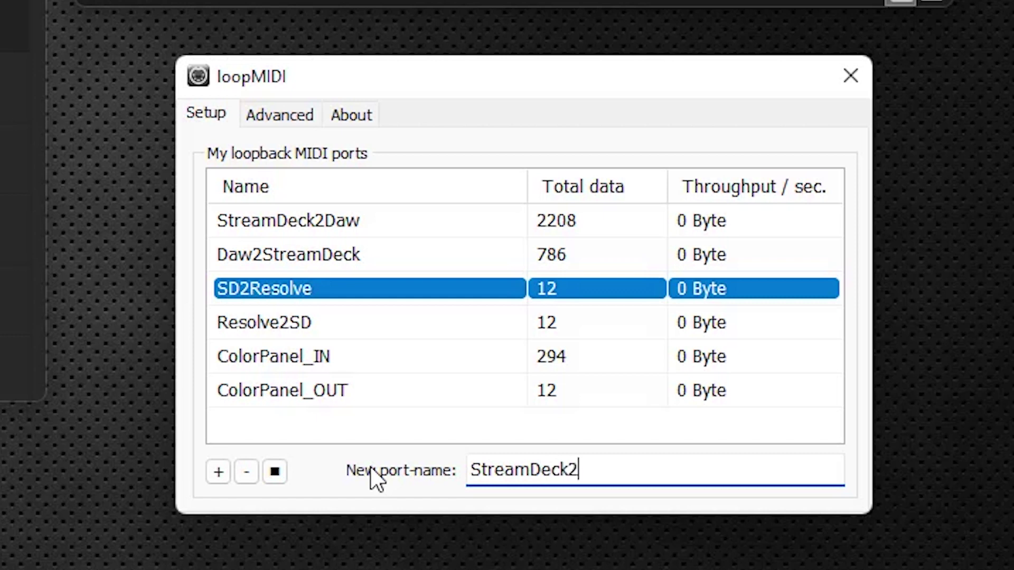
pyautogui.write('DawTrack')
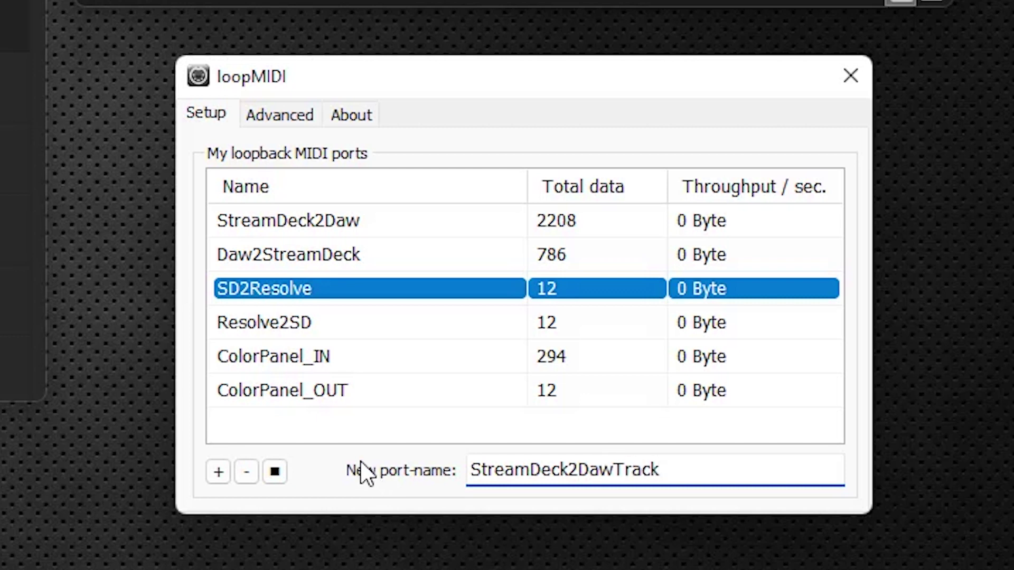
pyautogui.click(213, 472)
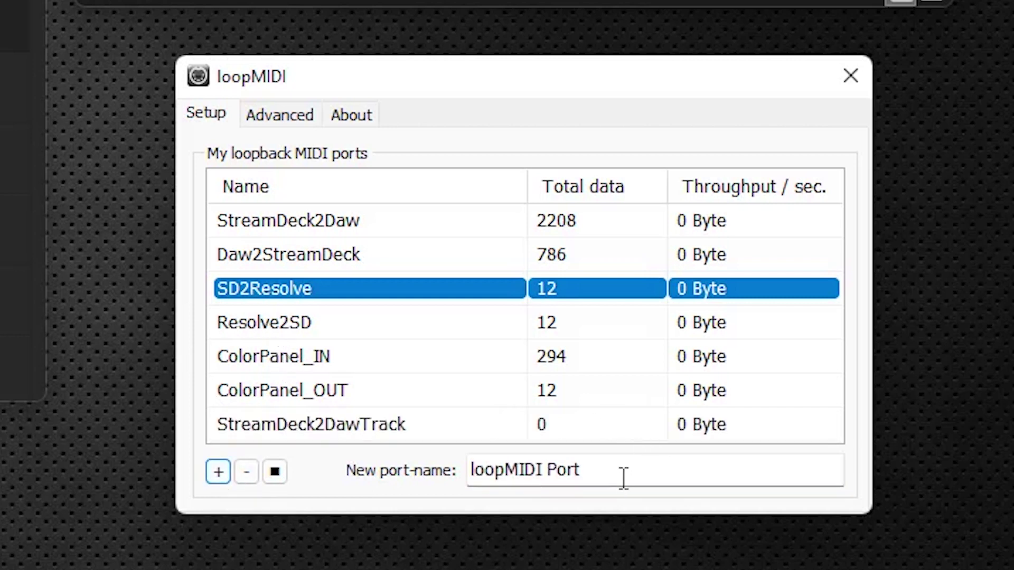
# Add a loopMIDI port named DawTrack2StreamDeck in place of the default name.
pyautogui.moveTo(622, 480); pyautogui.dragTo(463, 482)
pyautogui.press('BackSpace')
pyautogui.write('Daw')
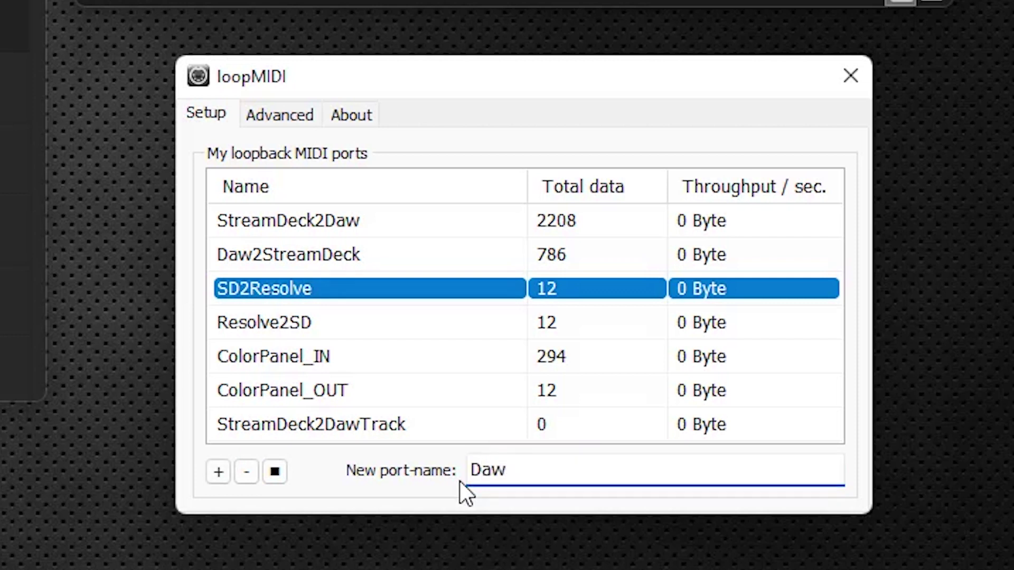
pyautogui.write('Track2Stre')
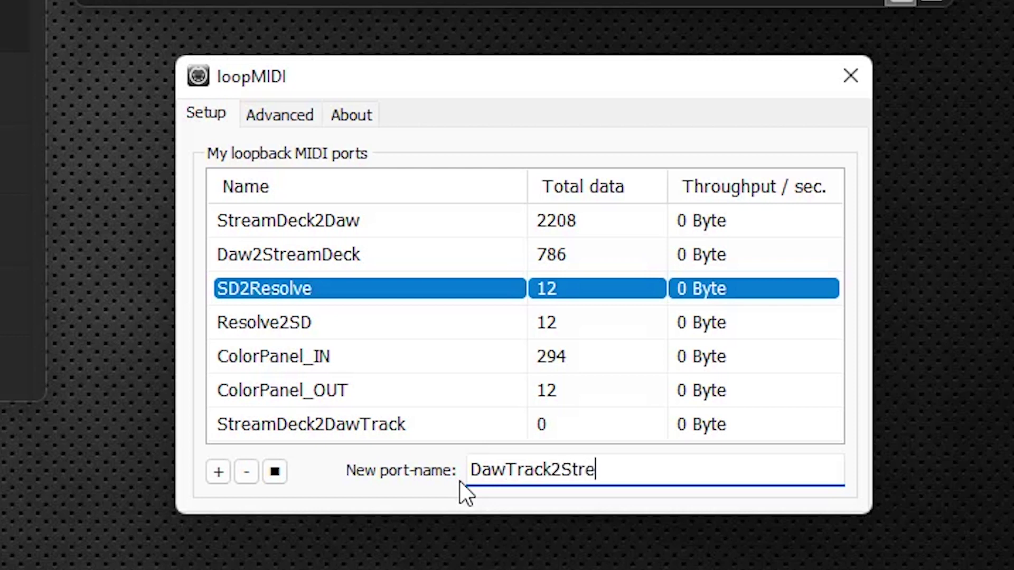
pyautogui.write('amDeck')
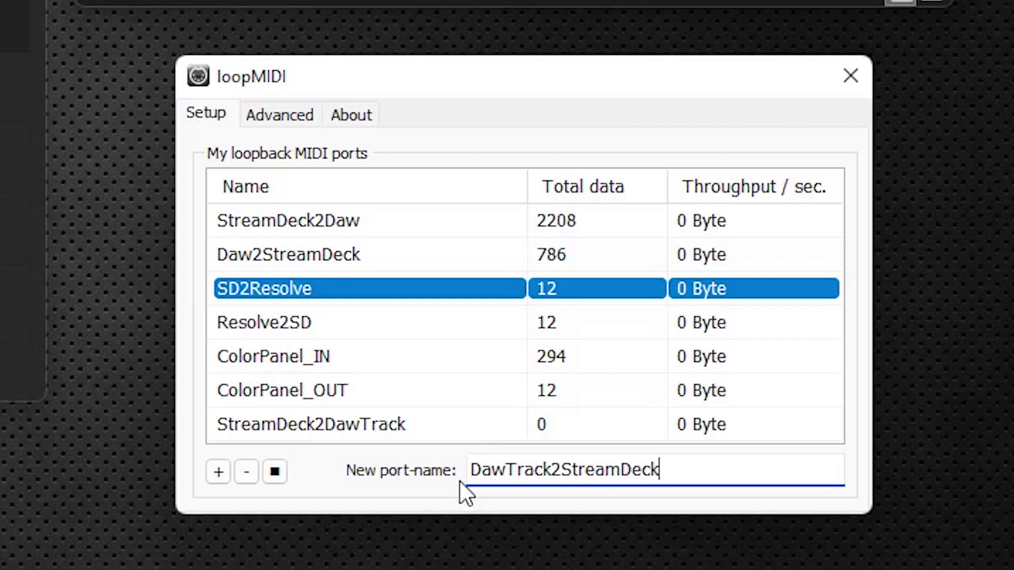
pyautogui.click(218, 473)
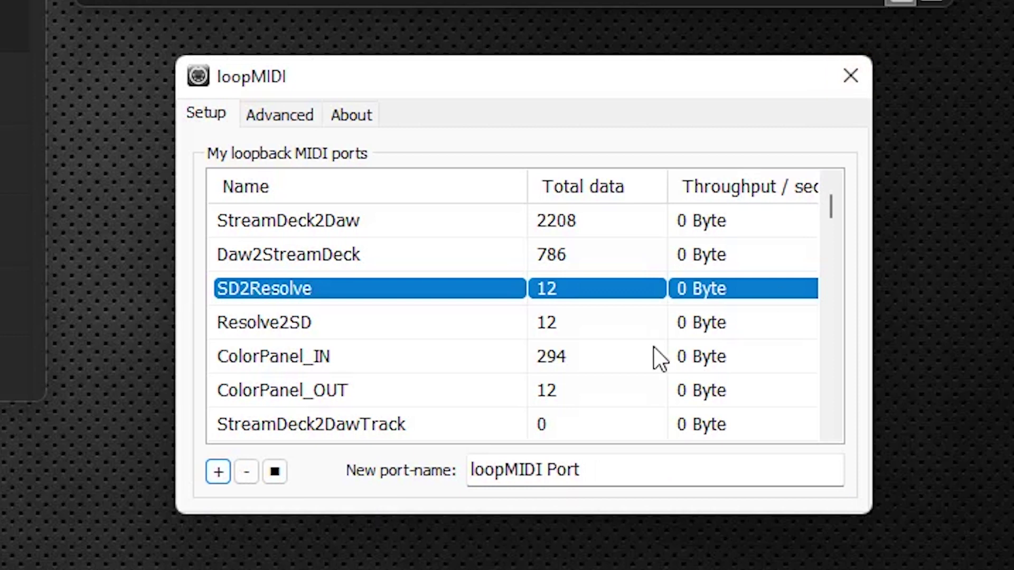
# Move the loopMIDI window down into the bottom-right corner of the screen.
pyautogui.moveTo(837, 215); pyautogui.dragTo(835, 413)
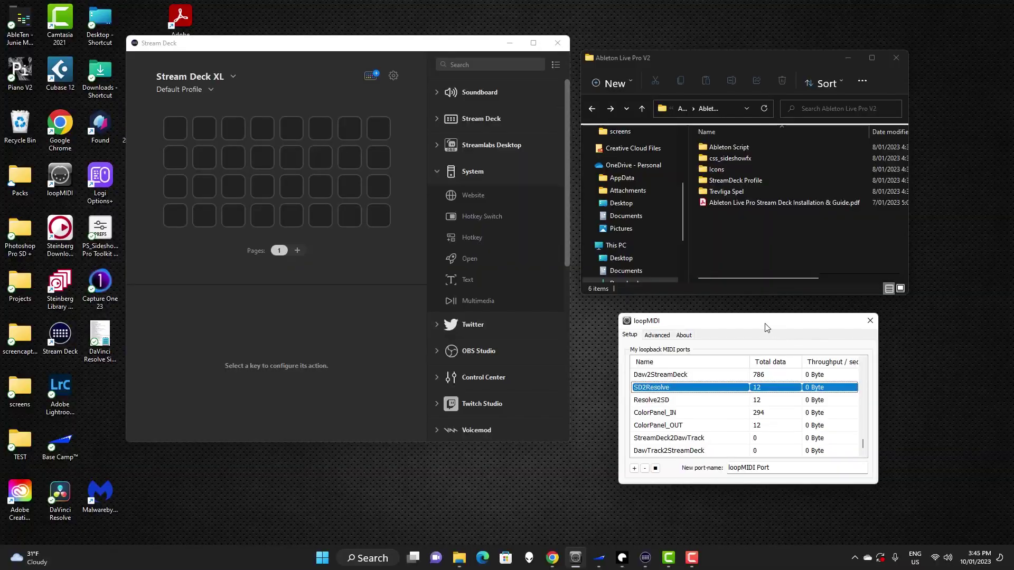
pyautogui.moveTo(596, 112); pyautogui.dragTo(762, 378)
pyautogui.moveTo(839, 435); pyautogui.dragTo(925, 528)
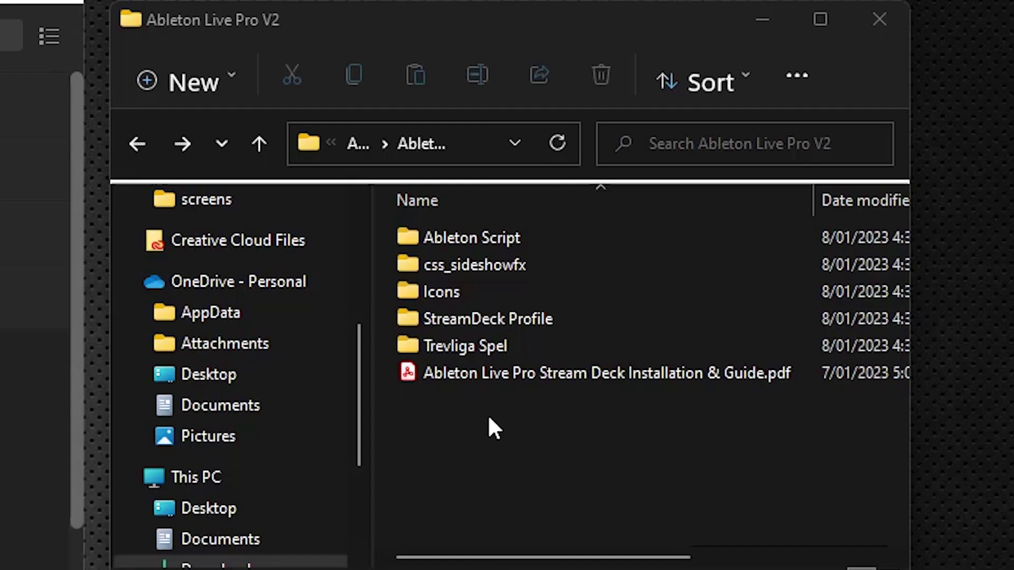
# Browse from css_sideshowfx via OS (C:) and ProgramData back to the C: drive root.
pyautogui.click(417, 262)
pyautogui.click(404, 262)
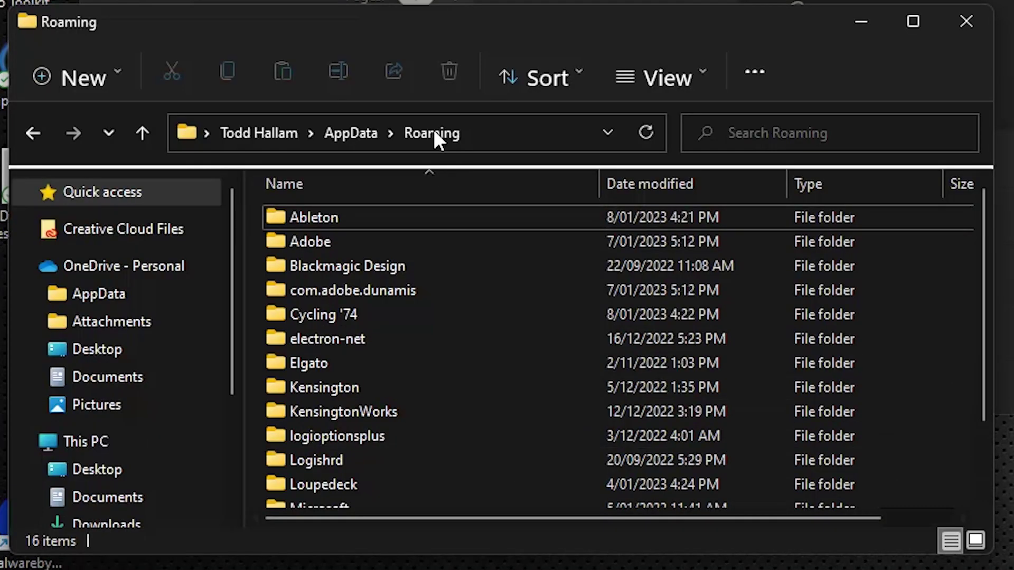
pyautogui.moveTo(235, 252); pyautogui.dragTo(235, 369)
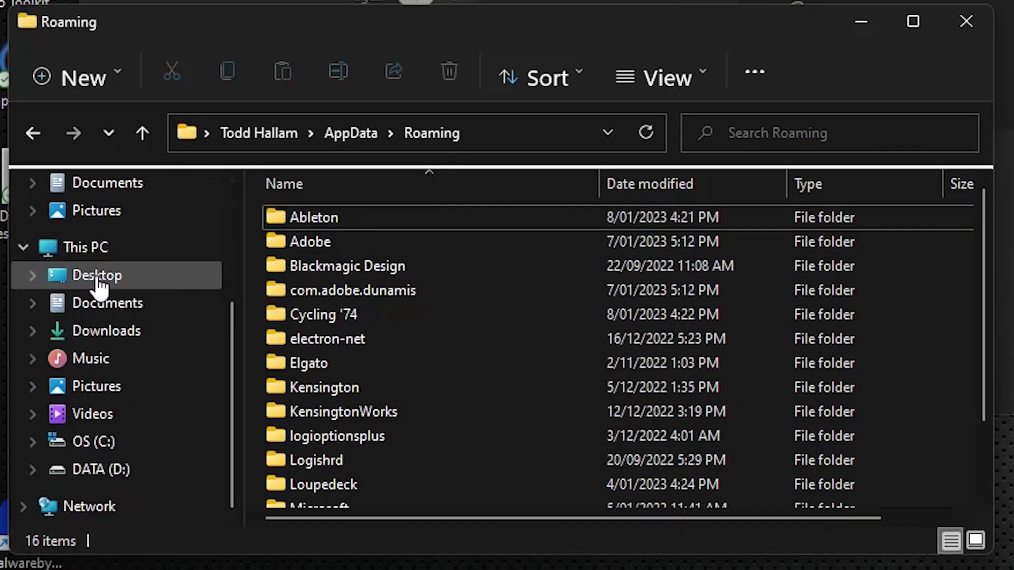
pyautogui.click(95, 447)
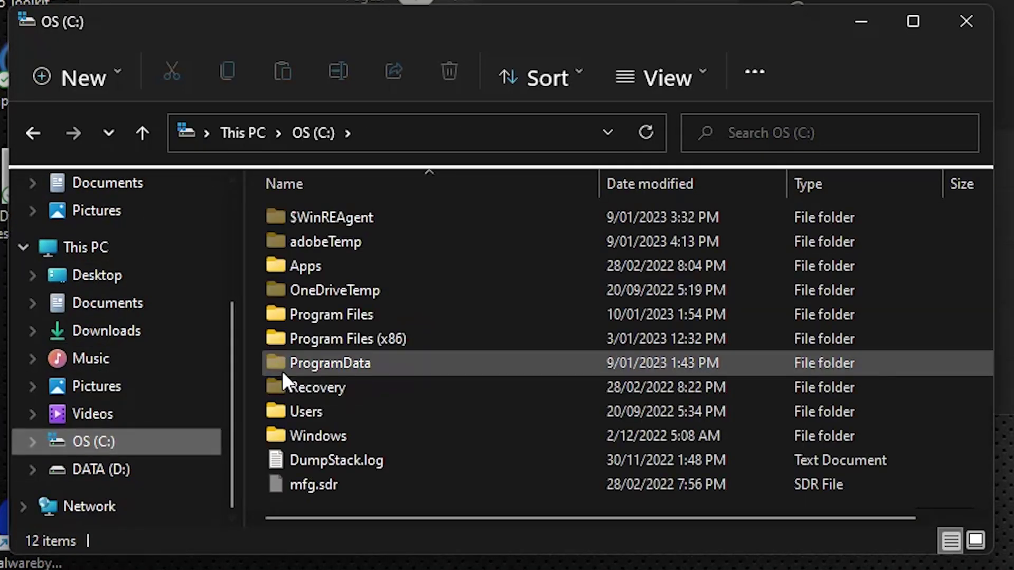
pyautogui.doubleClick(417, 365)
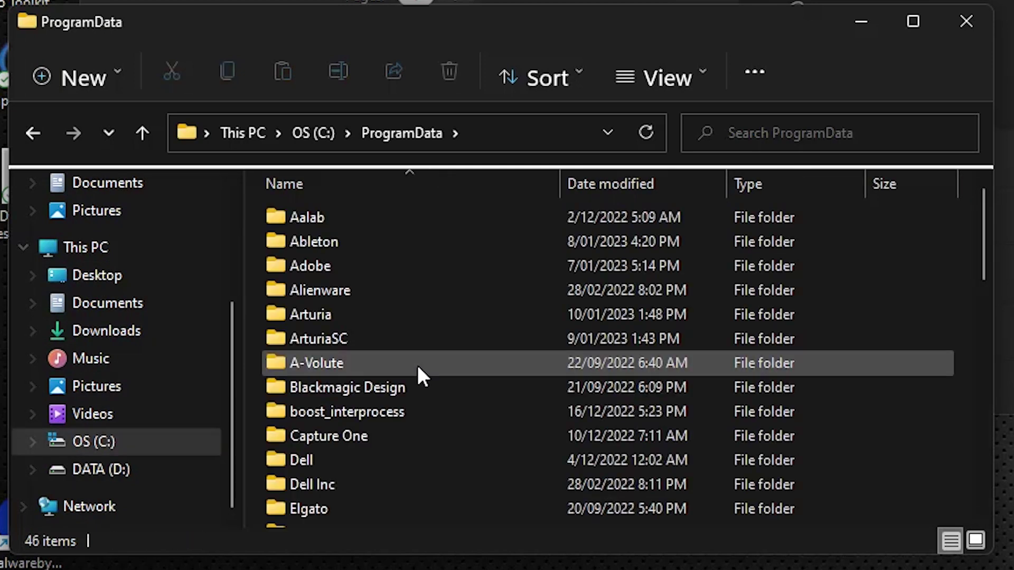
pyautogui.click(313, 132)
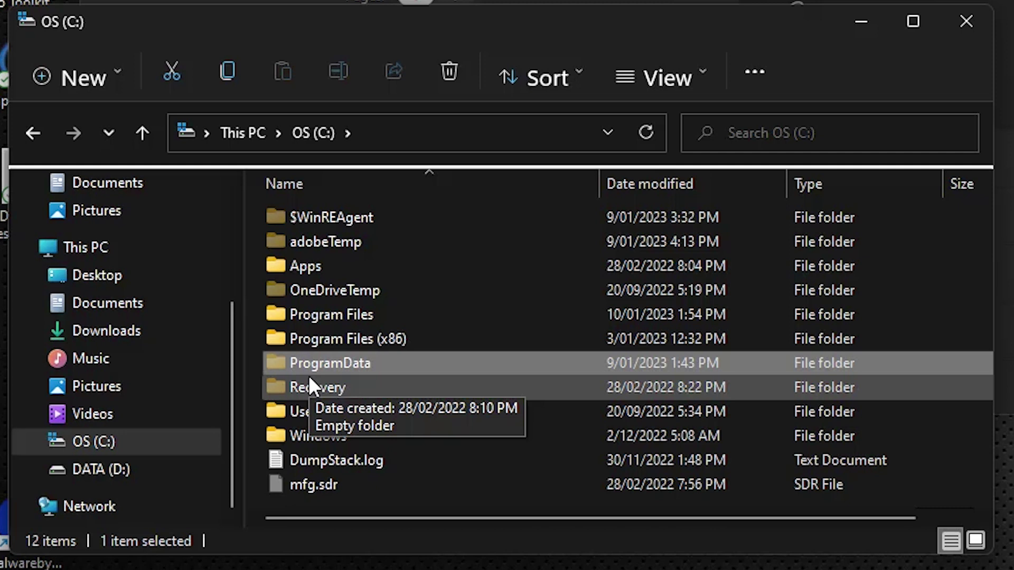
# Open ProgramData and then its Ableton folder on the C: drive.
pyautogui.click(700, 77)
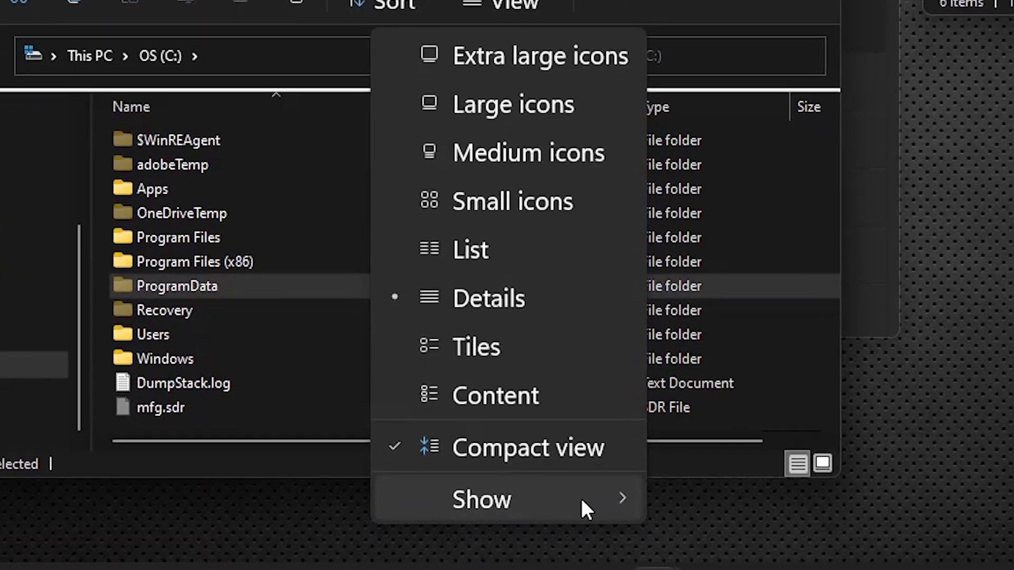
pyautogui.moveTo(766, 569)
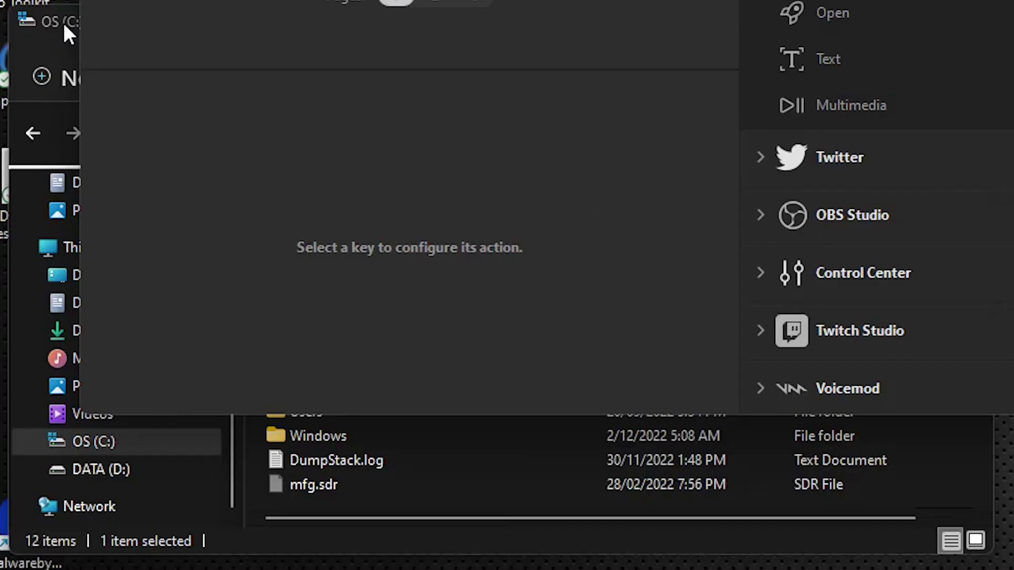
pyautogui.click(62, 21)
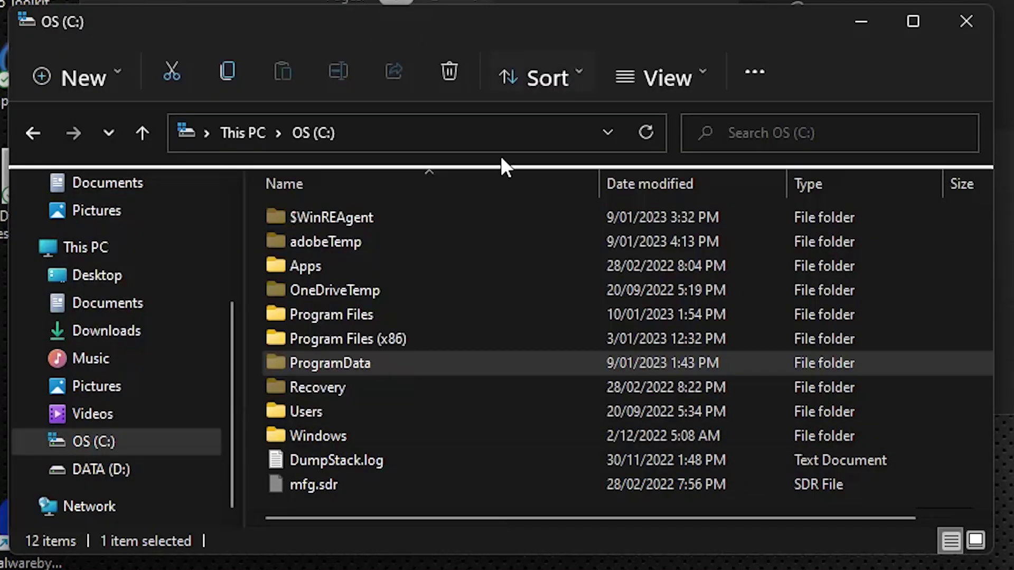
pyautogui.doubleClick(337, 360)
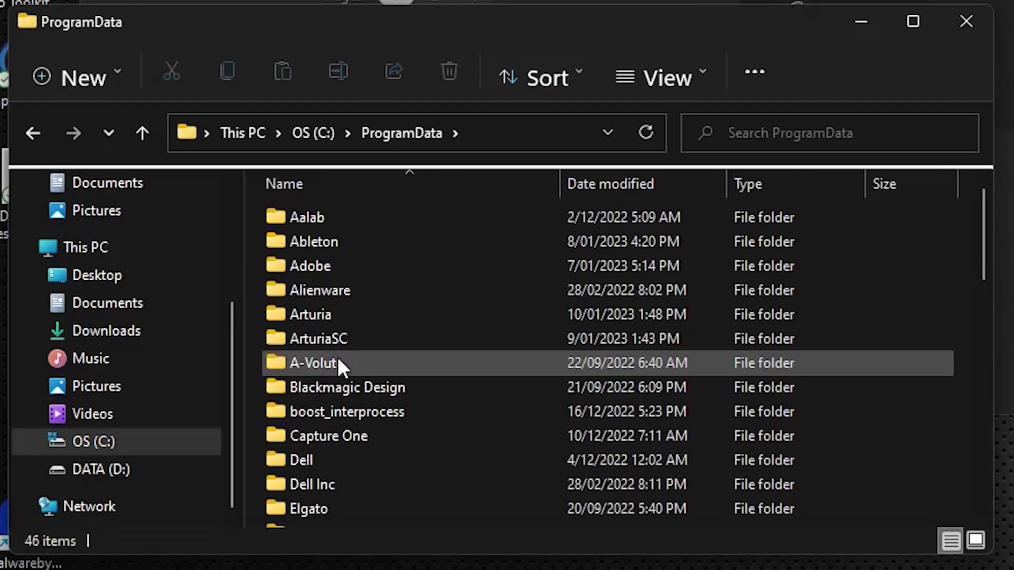
pyautogui.doubleClick(327, 237)
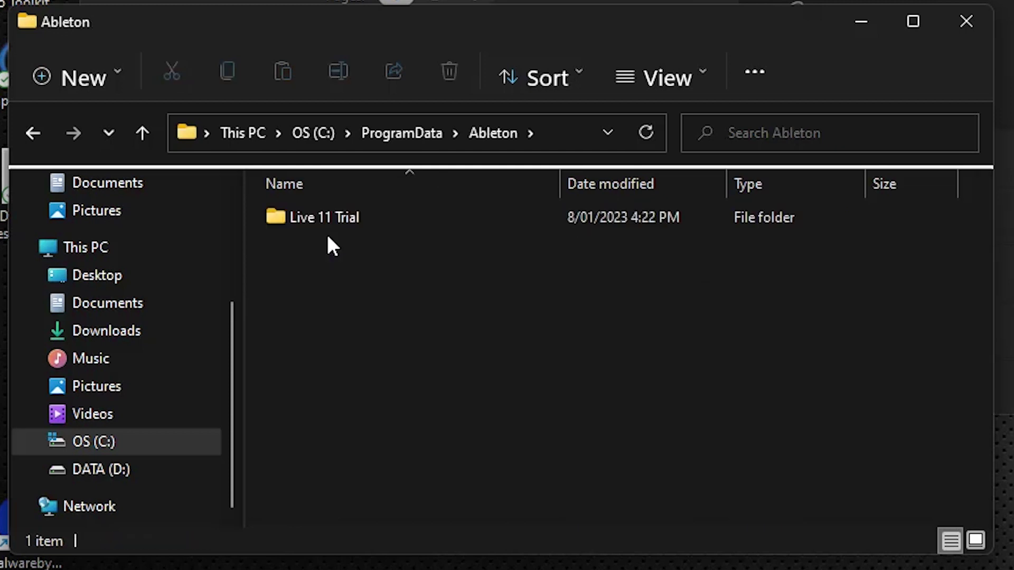
# Go into Live 11 Trial > Resources > MIDI Remote Scripts and find css_sideshowfx.
pyautogui.click(345, 223)
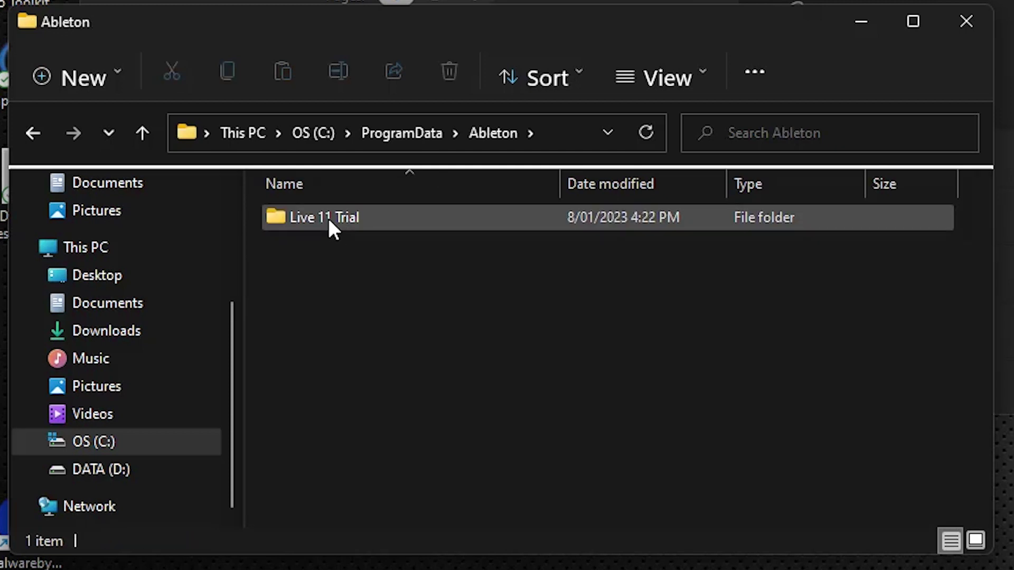
pyautogui.doubleClick(277, 217)
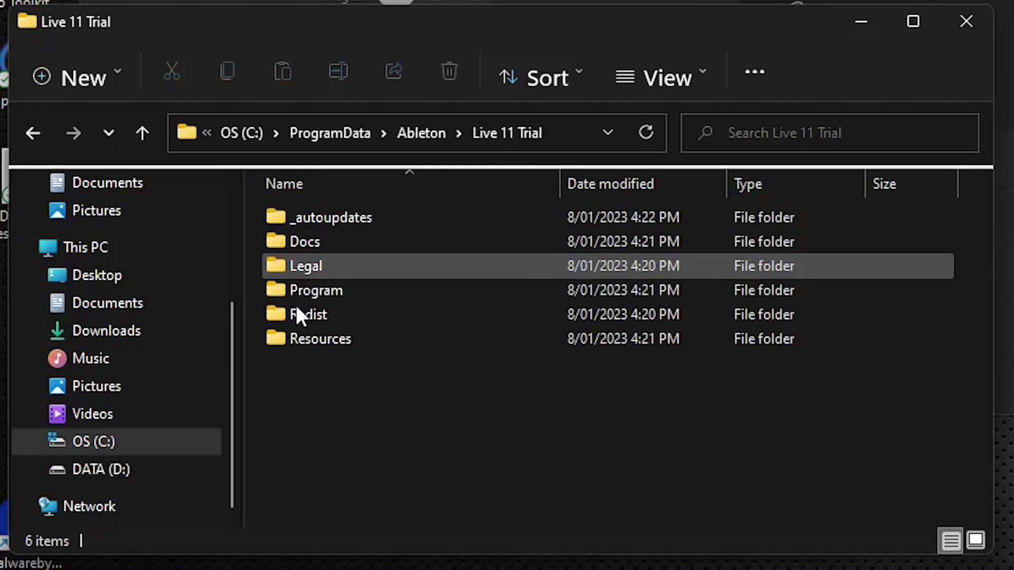
pyautogui.click(321, 346)
pyautogui.doubleClick(319, 344)
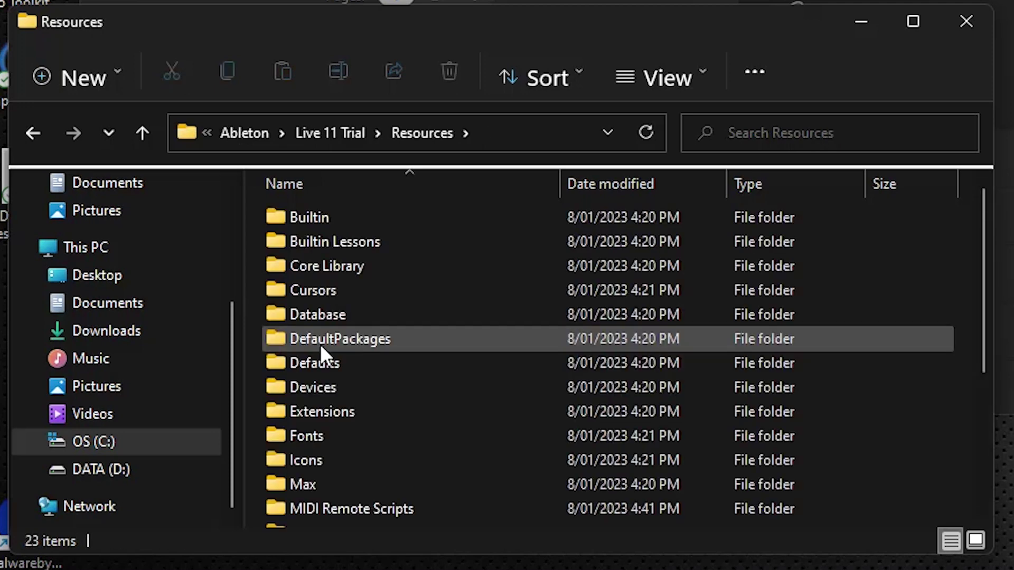
pyautogui.scroll(-2, 320, 344)
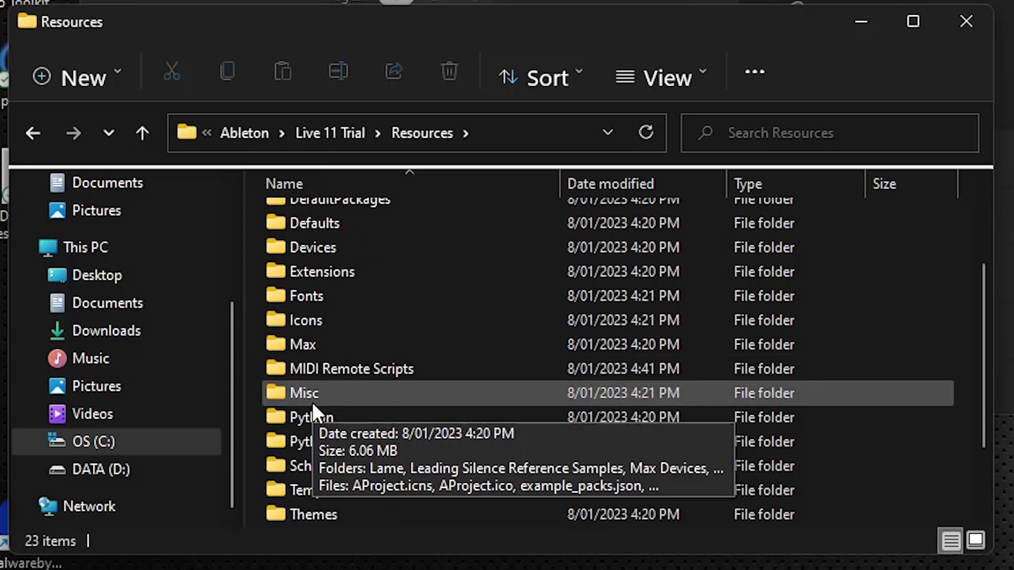
pyautogui.doubleClick(334, 368)
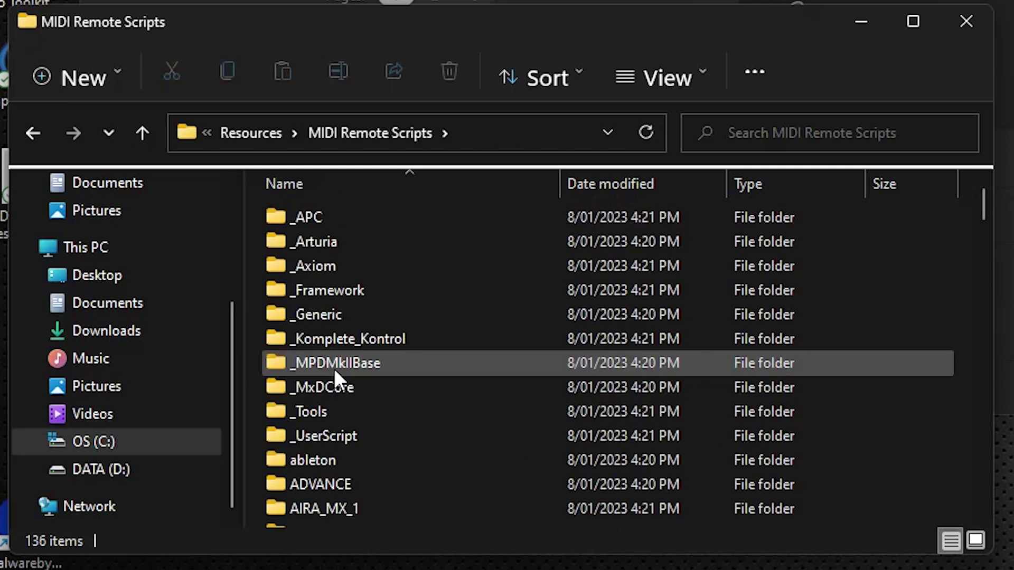
pyautogui.scroll(-4, 446, 389)
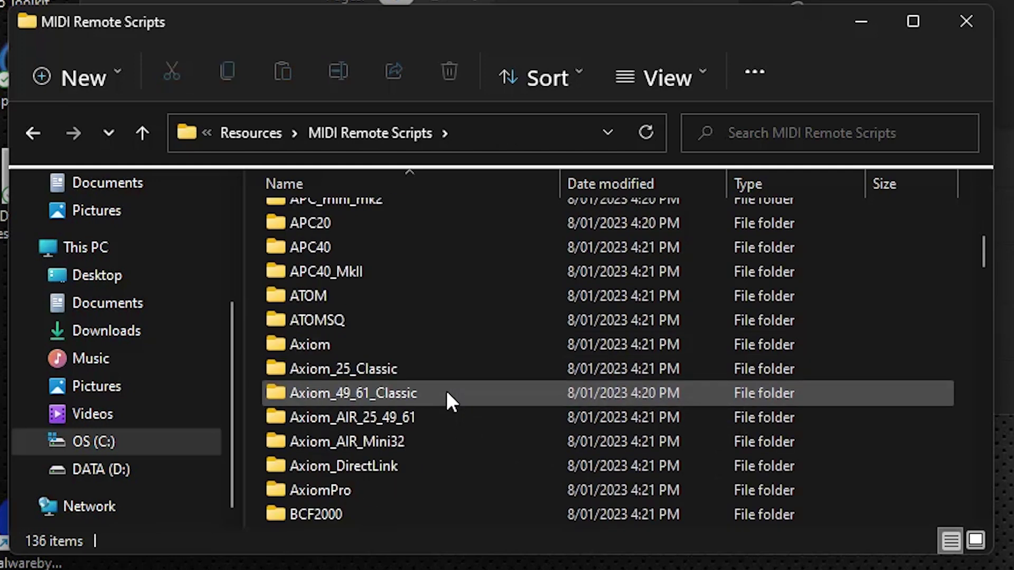
pyautogui.scroll(-5, 445, 396)
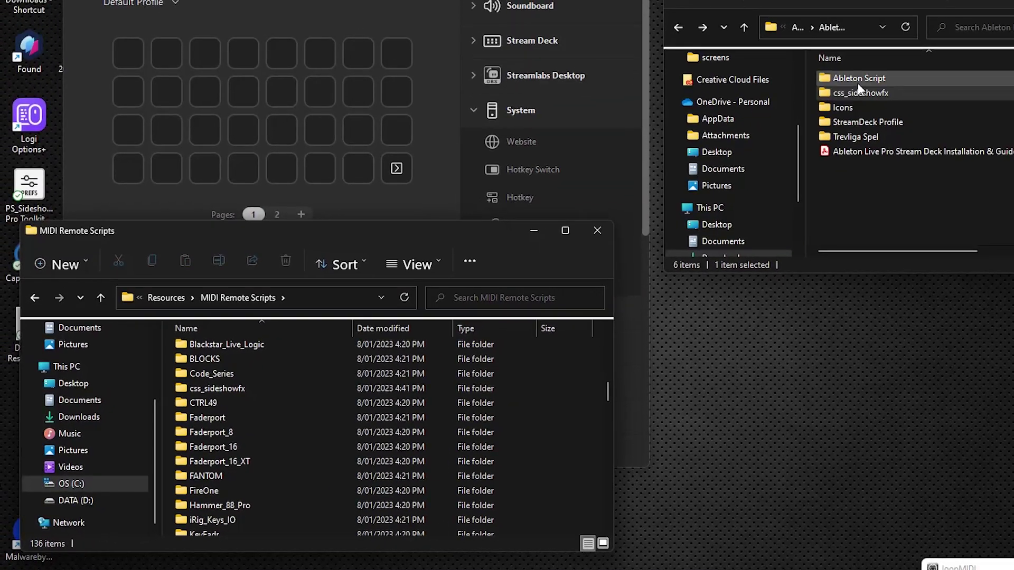
pyautogui.click(843, 93)
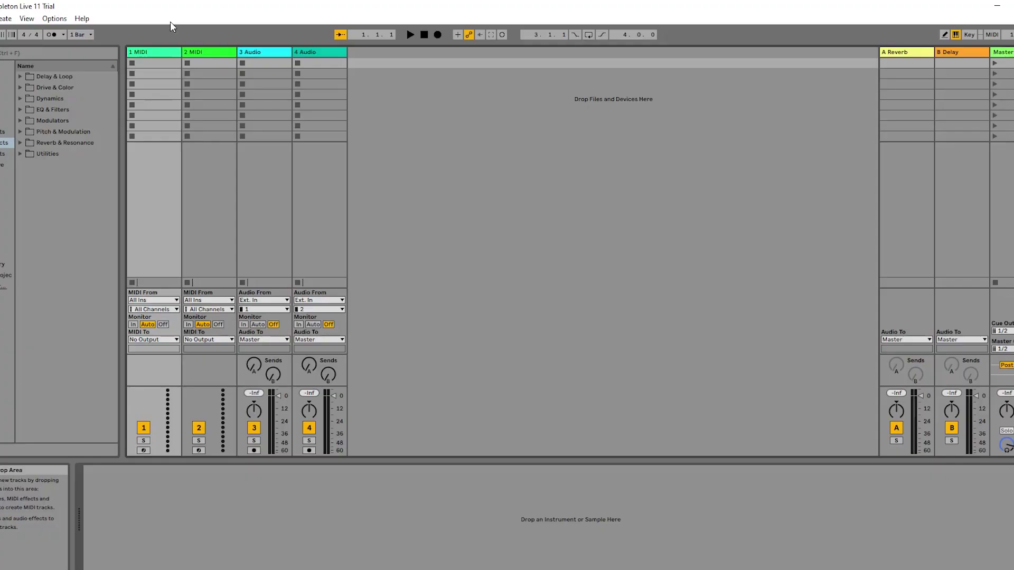
# Open Options > Preferences to reach the Link Tempo MIDI page.
pyautogui.click(54, 19)
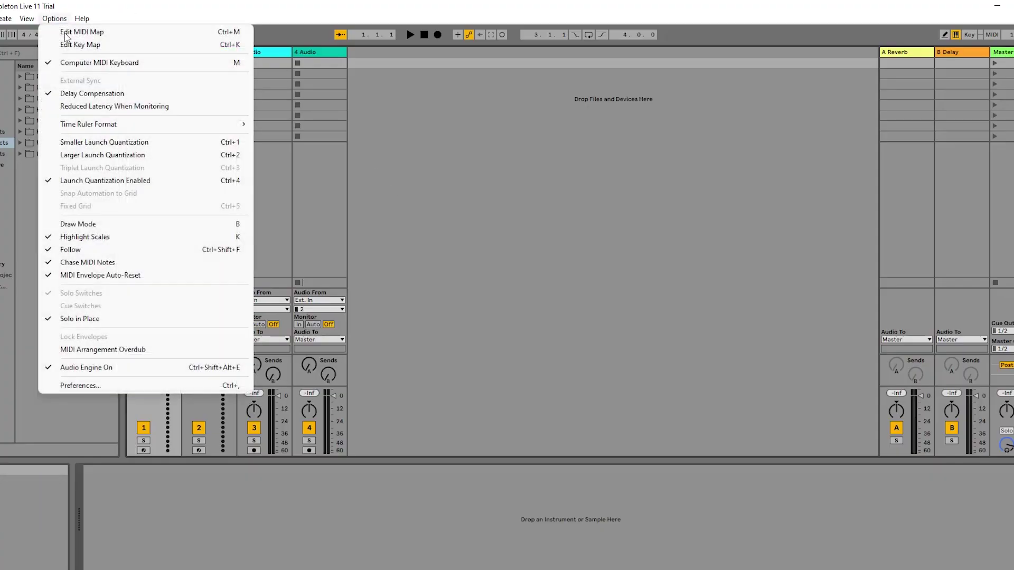
pyautogui.click(129, 388)
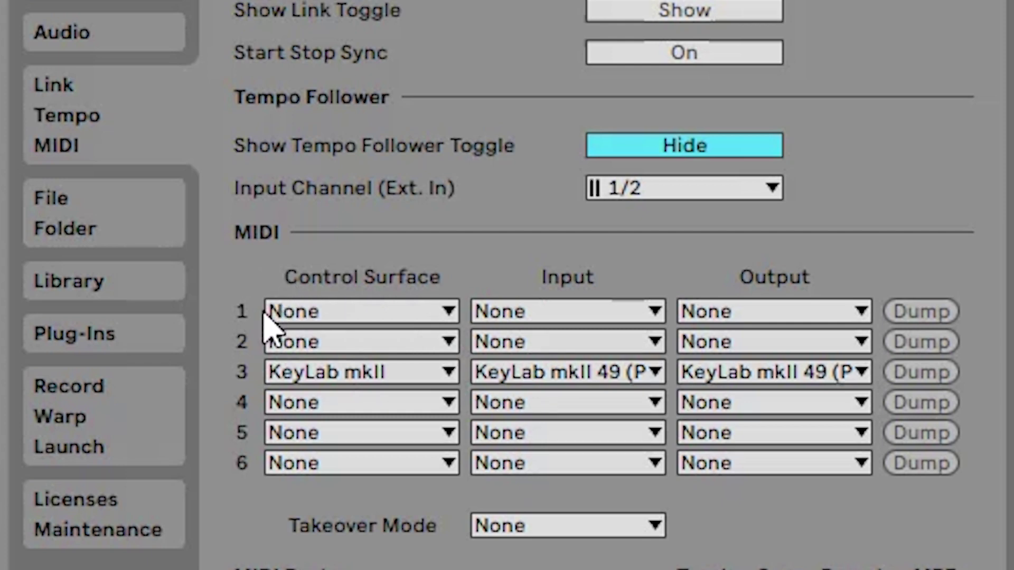
# Set slot 1 to css sideshowfx, input StreamDeck2DawTrack, output DawTrack2StreamDeck.
pyautogui.click(385, 316)
pyautogui.scroll(-6, 396, 459)
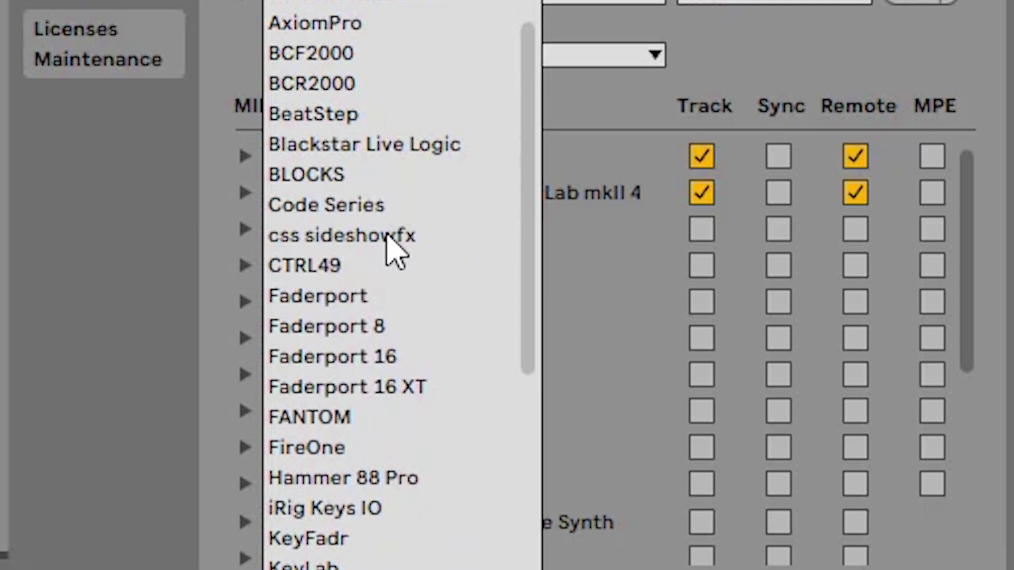
pyautogui.click(394, 250)
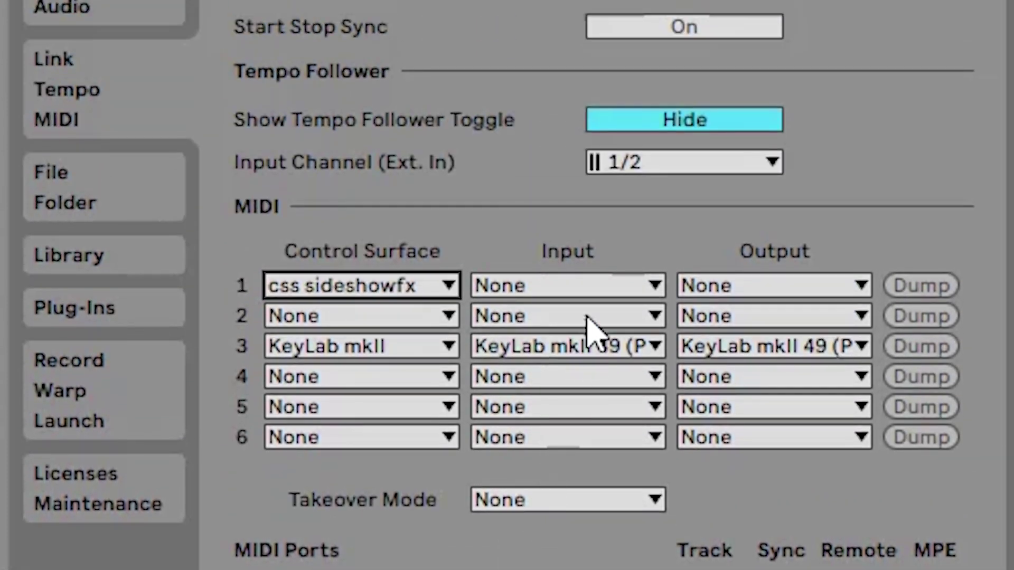
pyautogui.click(592, 288)
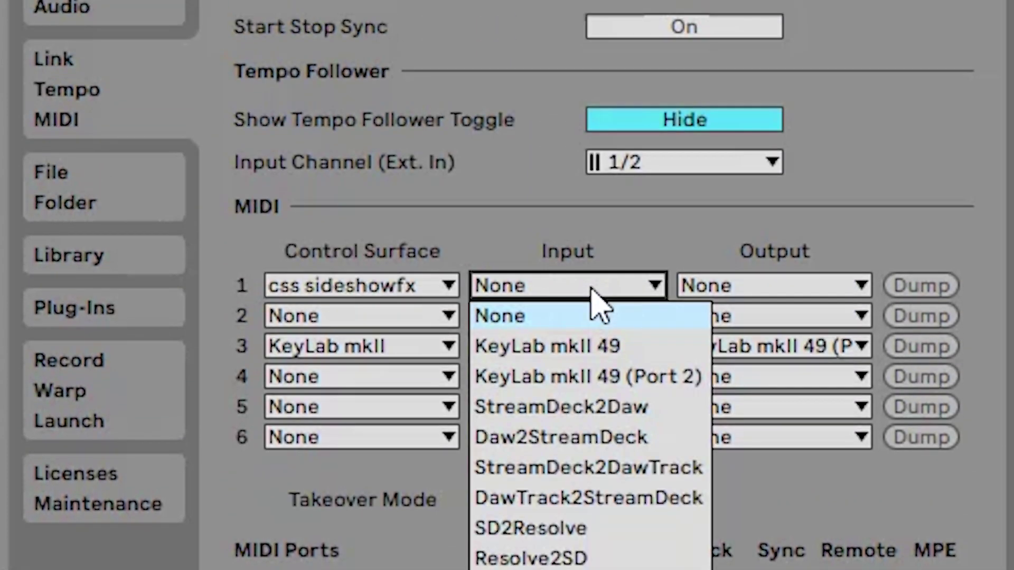
pyautogui.click(628, 467)
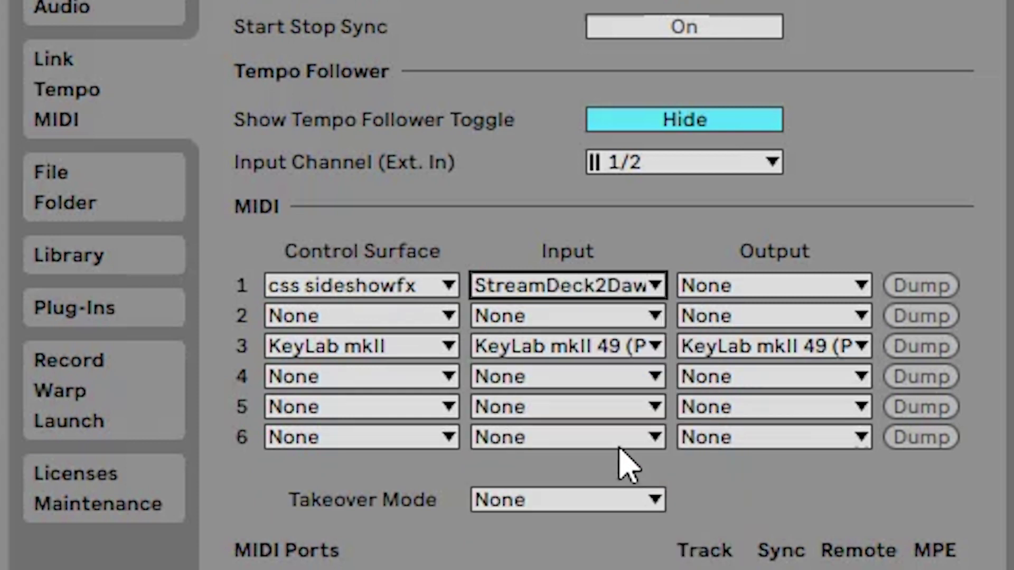
pyautogui.click(784, 298)
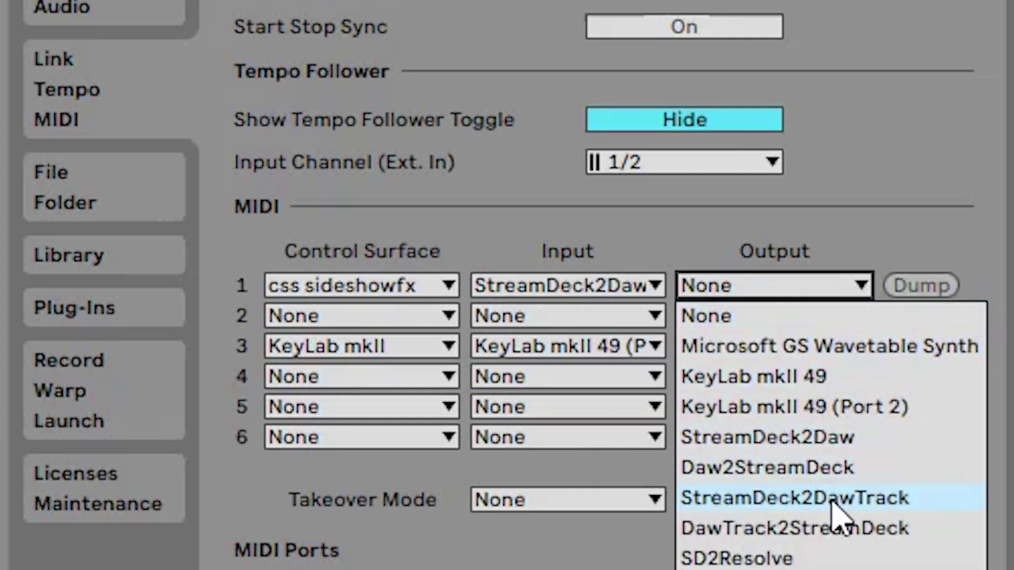
pyautogui.click(850, 528)
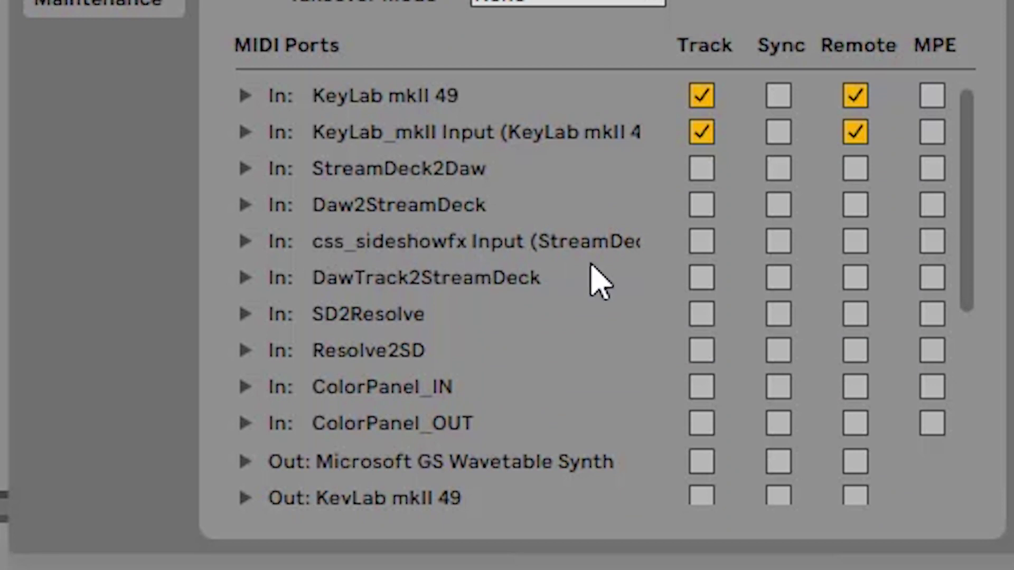
# Enable Track, Sync and Remote for the css_sideshowfx input port.
pyautogui.click(698, 242)
pyautogui.click(782, 242)
pyautogui.click(854, 241)
pyautogui.scroll(-5, 623, 353)
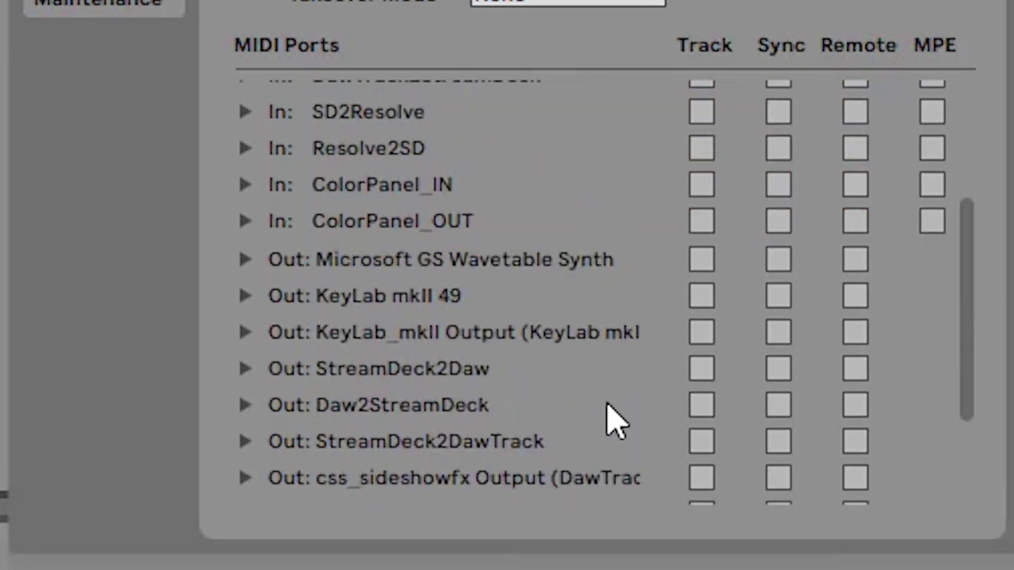
pyautogui.scroll(-2, 610, 417)
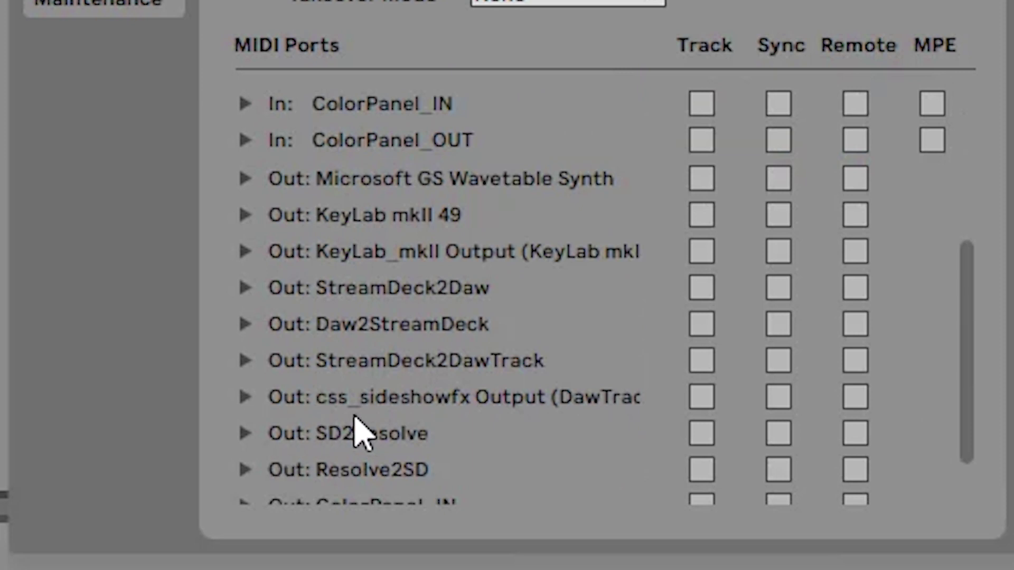
# Enable Track, Sync and Remote for the css_sideshowfx output port, then close Preferences and minimize Live.
pyautogui.click(700, 400)
pyautogui.click(781, 401)
pyautogui.click(856, 401)
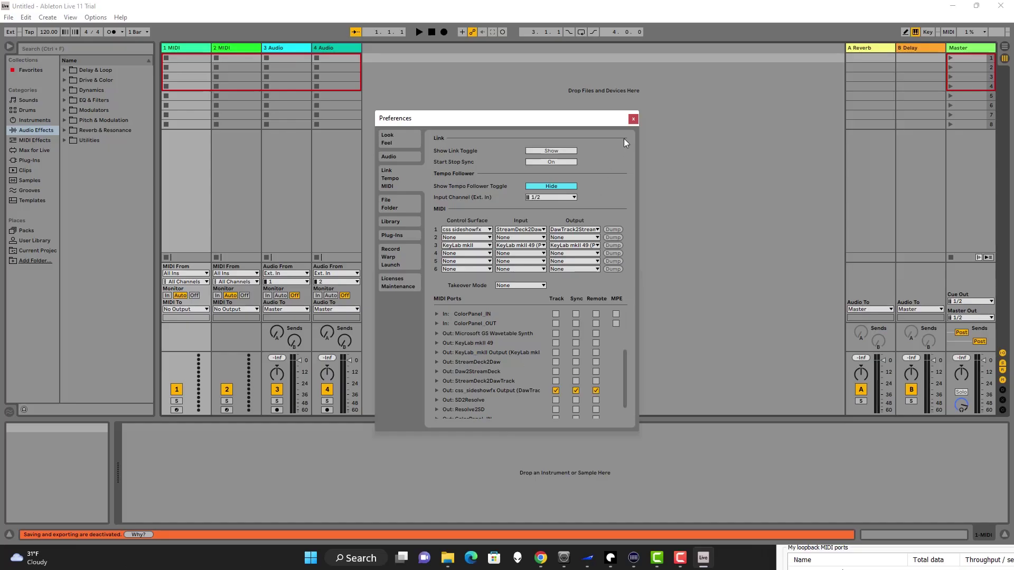
pyautogui.click(632, 119)
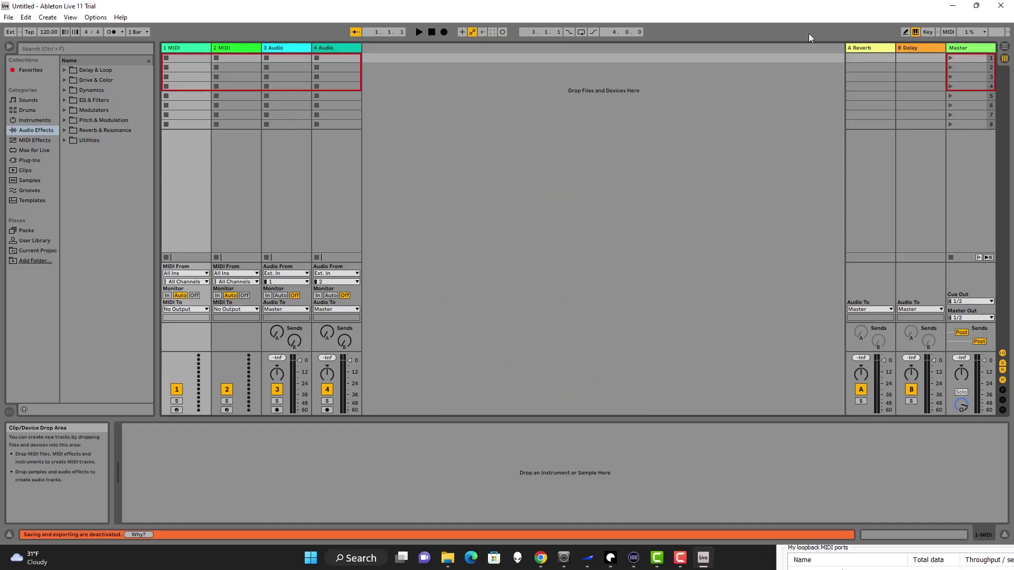
pyautogui.click(953, 9)
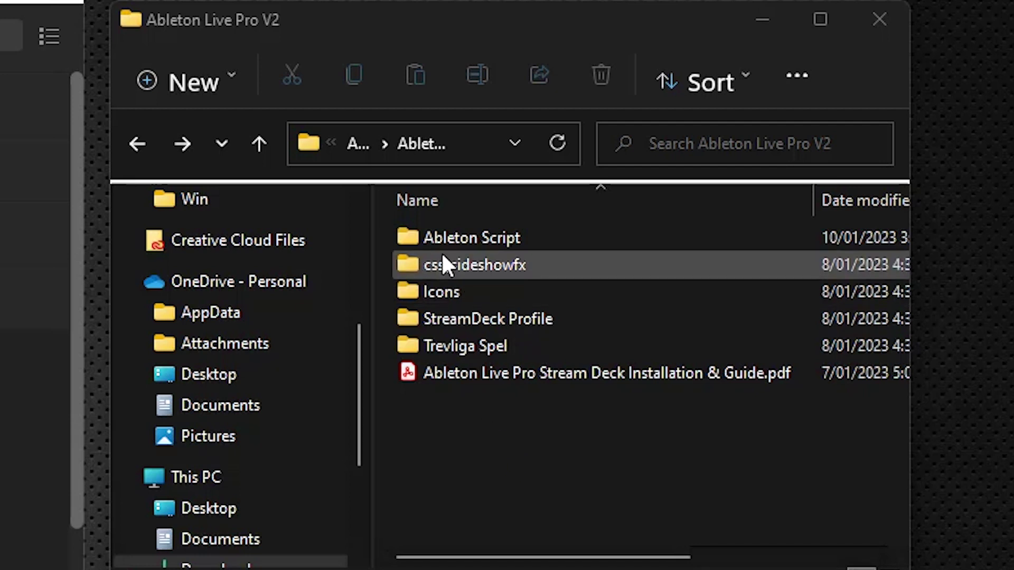
# Open Documents' Ableton Script folder to check Live Utility.exe and LiveLite Utility.exe.
pyautogui.click(435, 230)
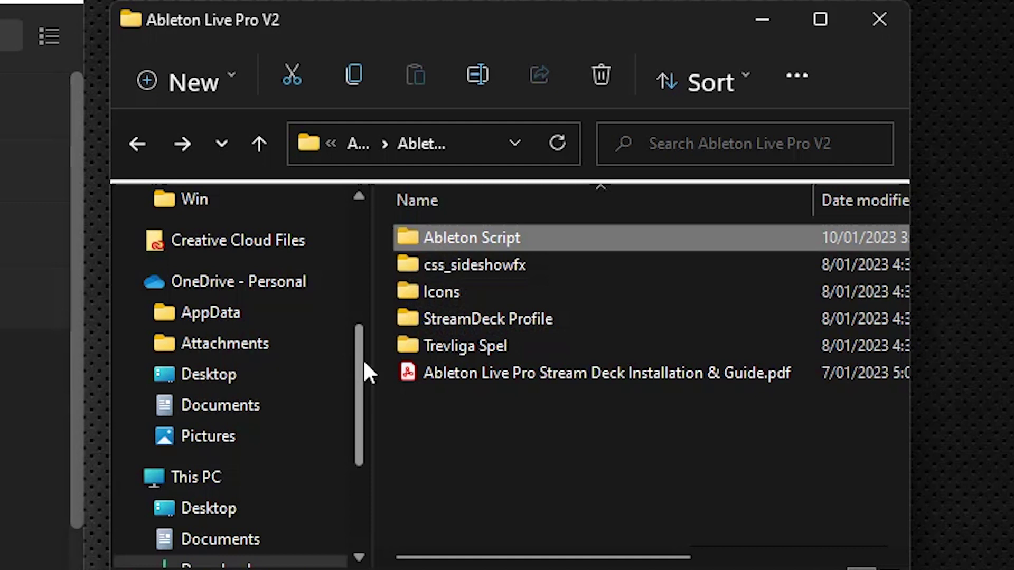
pyautogui.moveTo(362, 359); pyautogui.dragTo(339, 226)
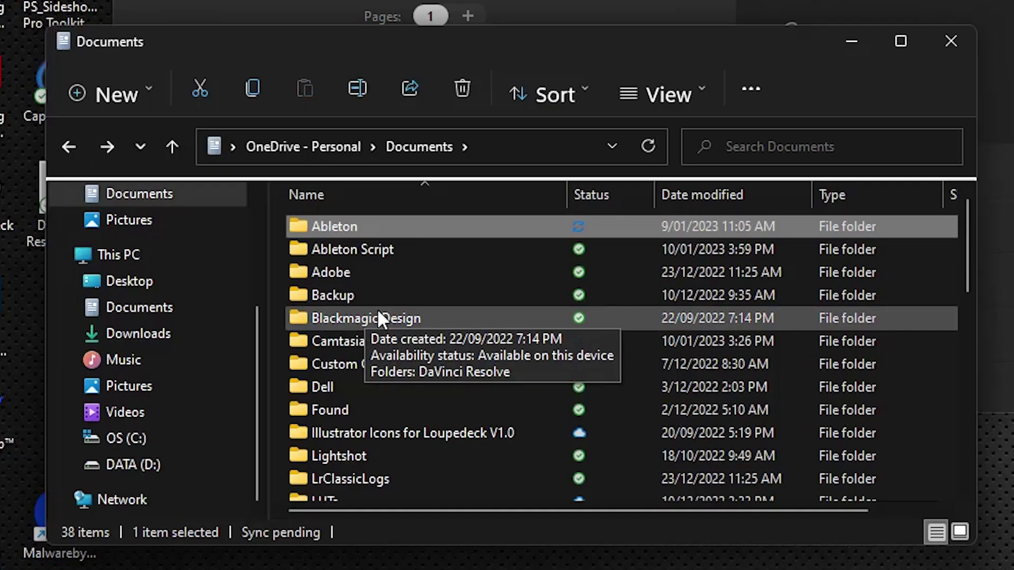
pyautogui.click(365, 250)
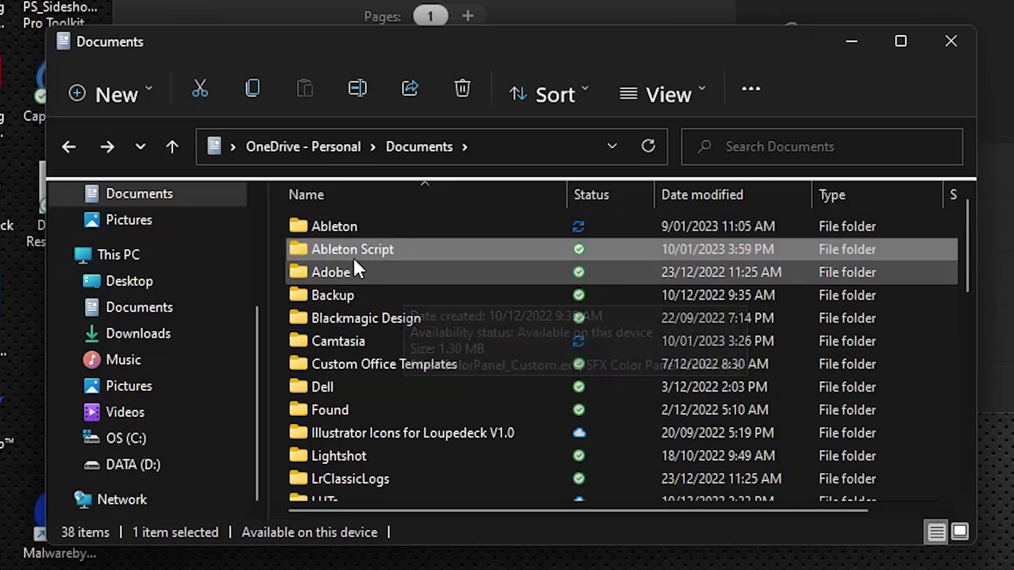
pyautogui.doubleClick(354, 249)
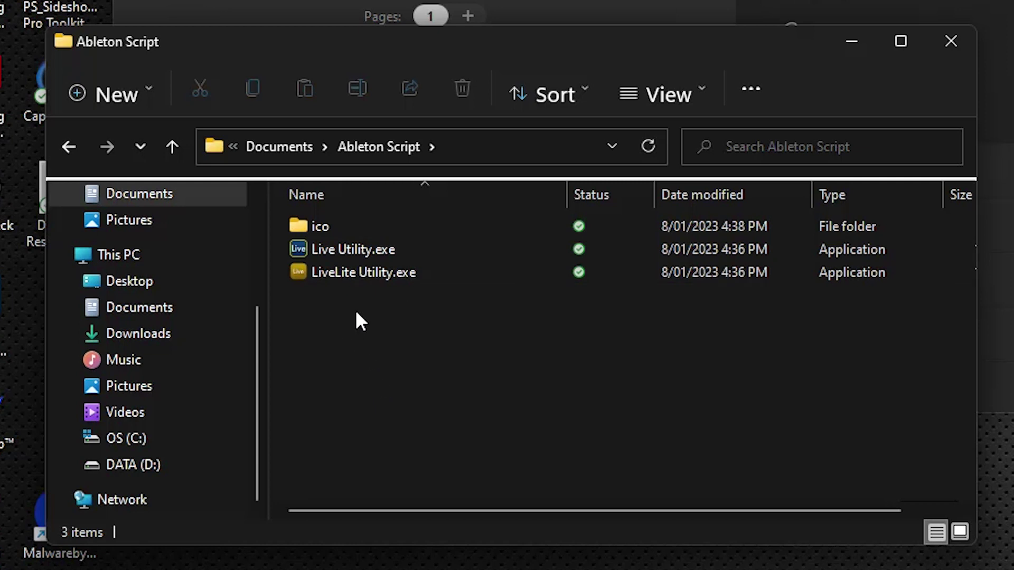
pyautogui.moveTo(372, 274)
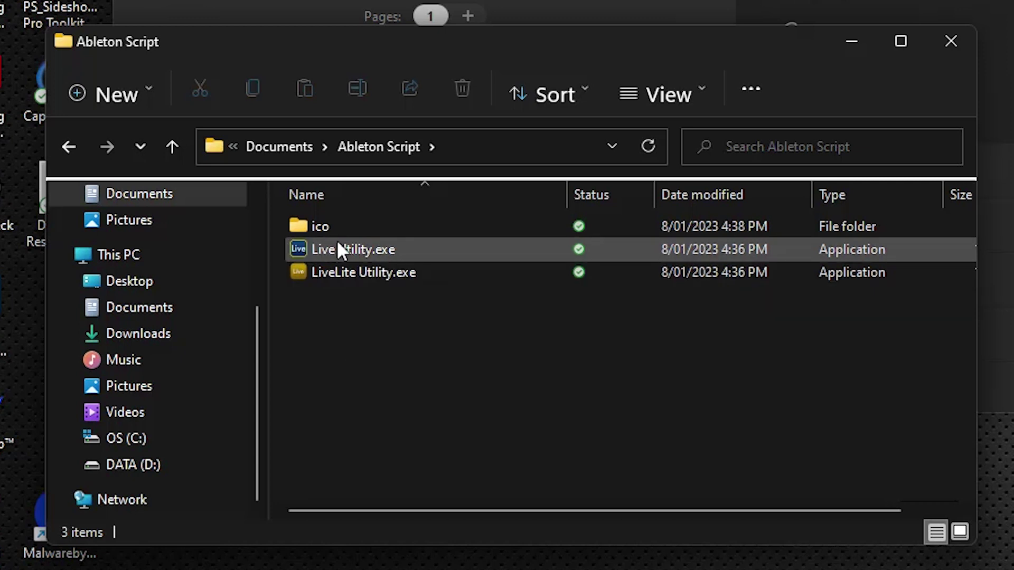
pyautogui.moveTo(373, 244)
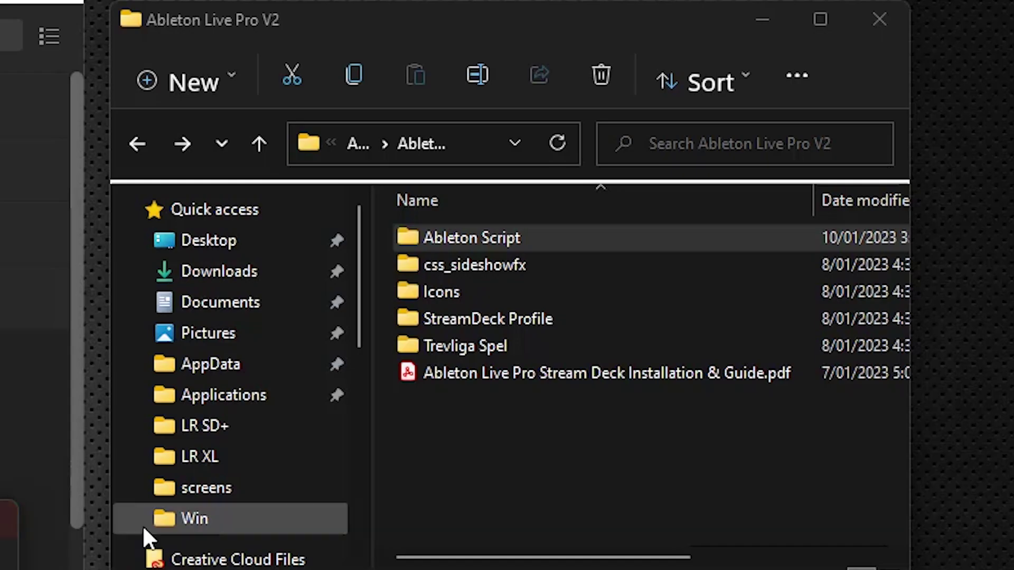
pyautogui.click(470, 426)
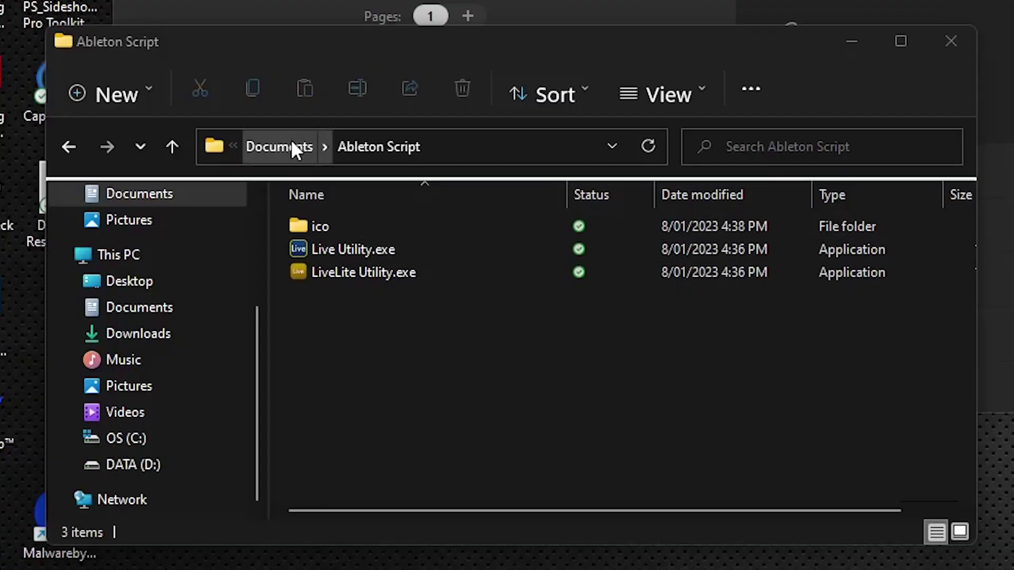
# Go up to Documents and open the Trevliga Spel folder to view its Ableton subfolder.
pyautogui.click(291, 140)
pyautogui.scroll(-2, 454, 391)
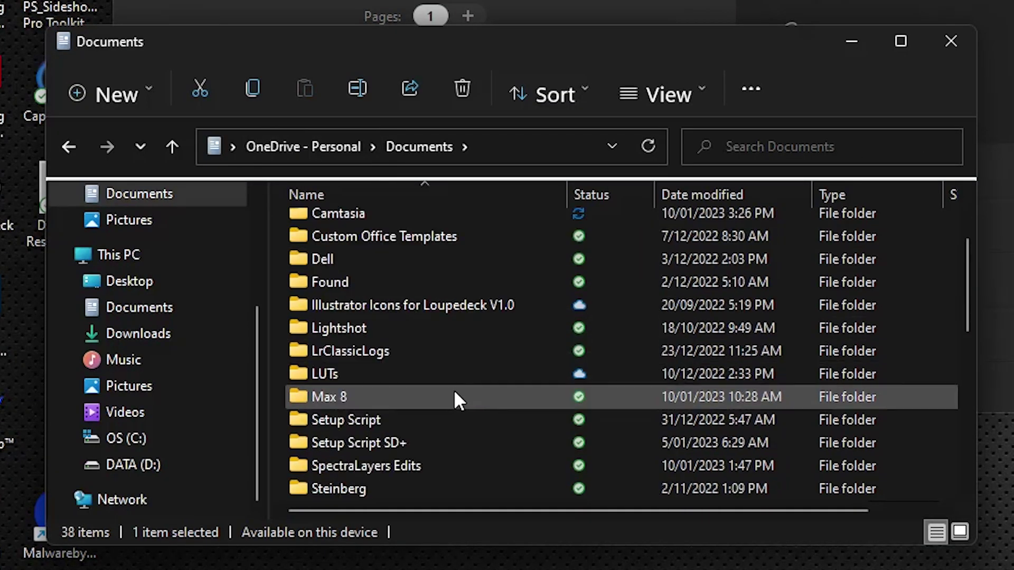
pyautogui.scroll(-2, 455, 392)
pyautogui.moveTo(373, 376)
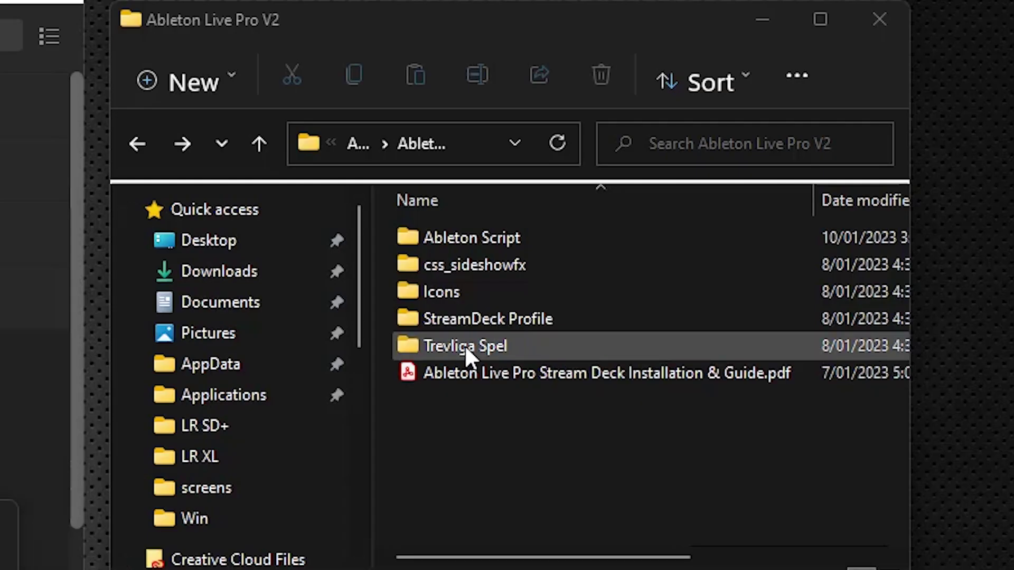
pyautogui.doubleClick(467, 353)
pyautogui.click(404, 239)
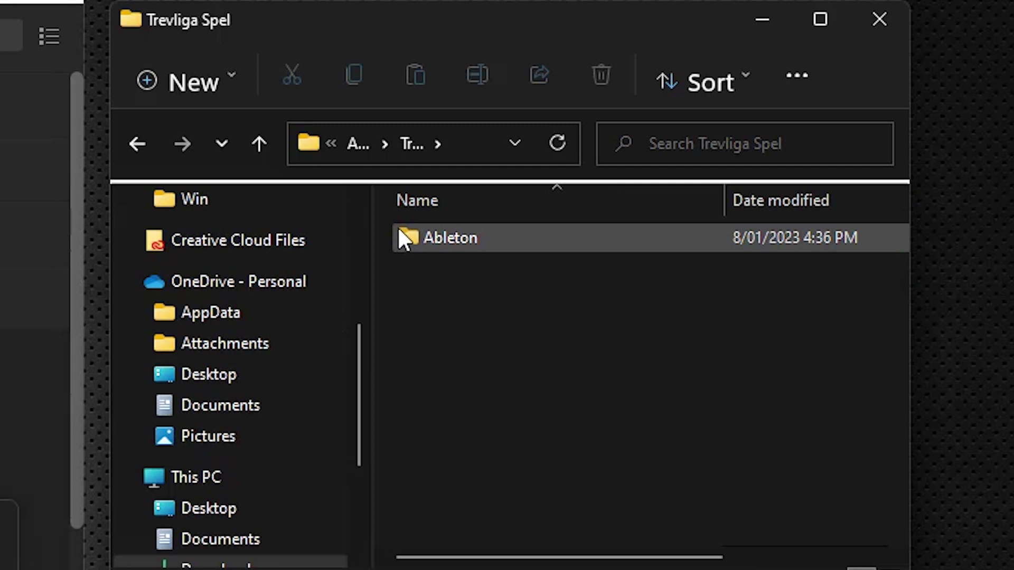
pyautogui.moveTo(400, 230)
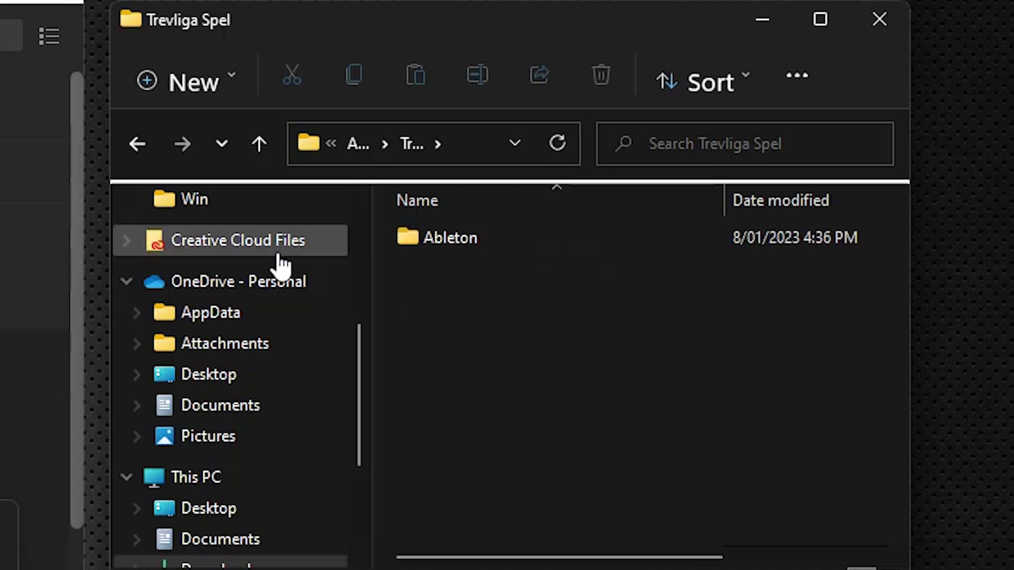
# Reopen Trevliga Spel, then navigate Back twice and Forward once to the Ableton Live Pro V2 folder.
pyautogui.click(132, 138)
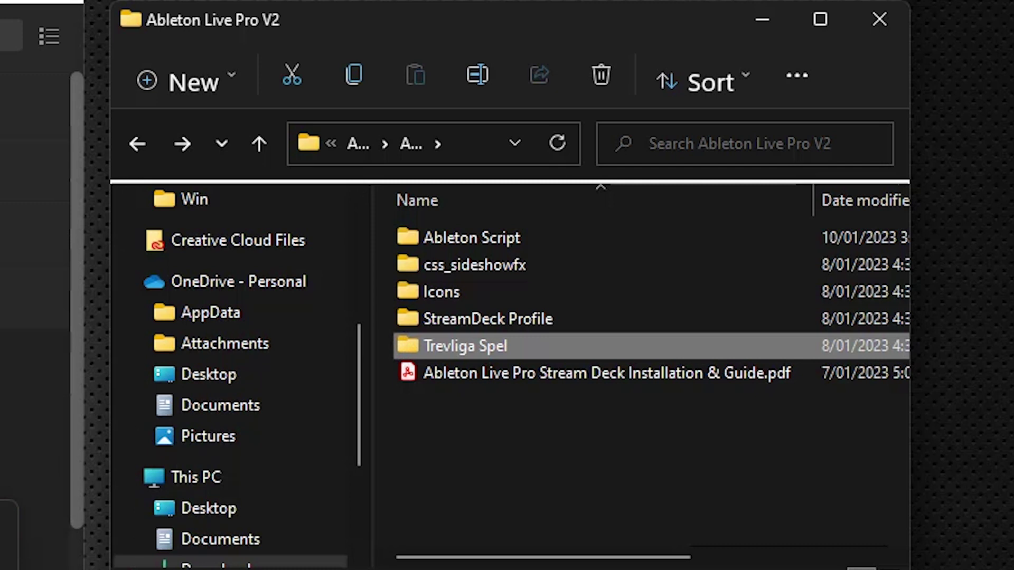
pyautogui.doubleClick(407, 344)
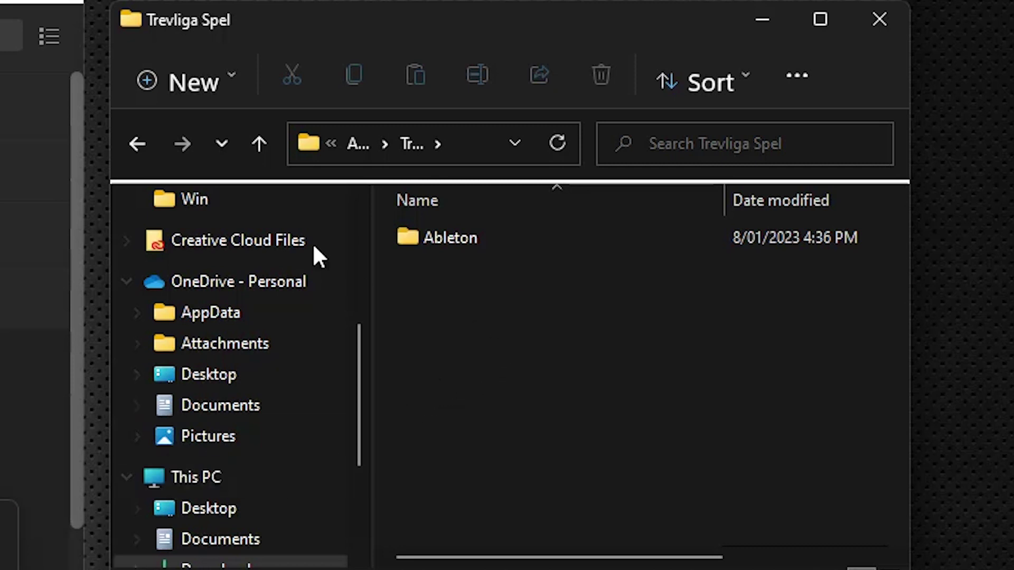
pyautogui.click(136, 147)
pyautogui.click(135, 147)
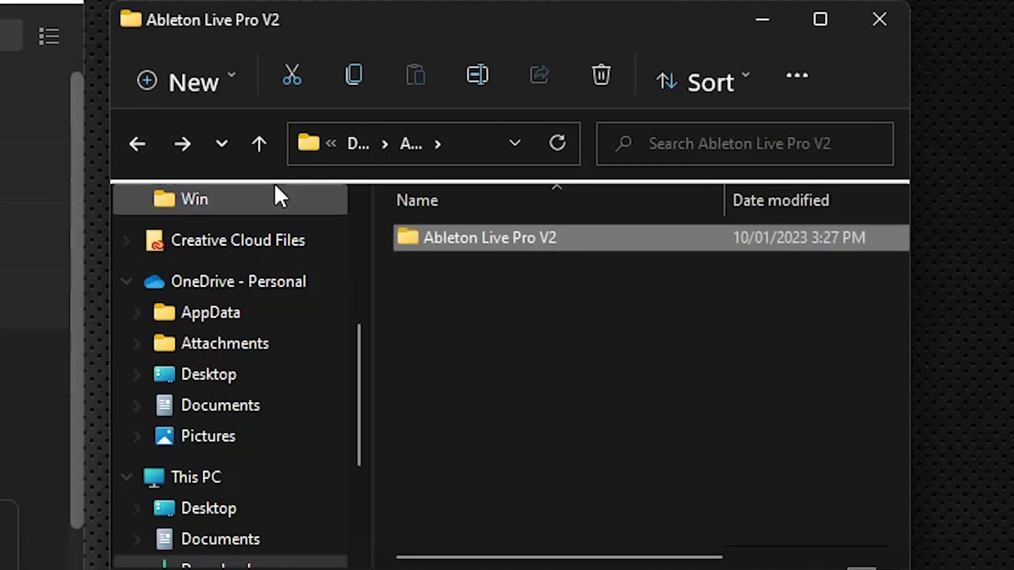
pyautogui.click(196, 148)
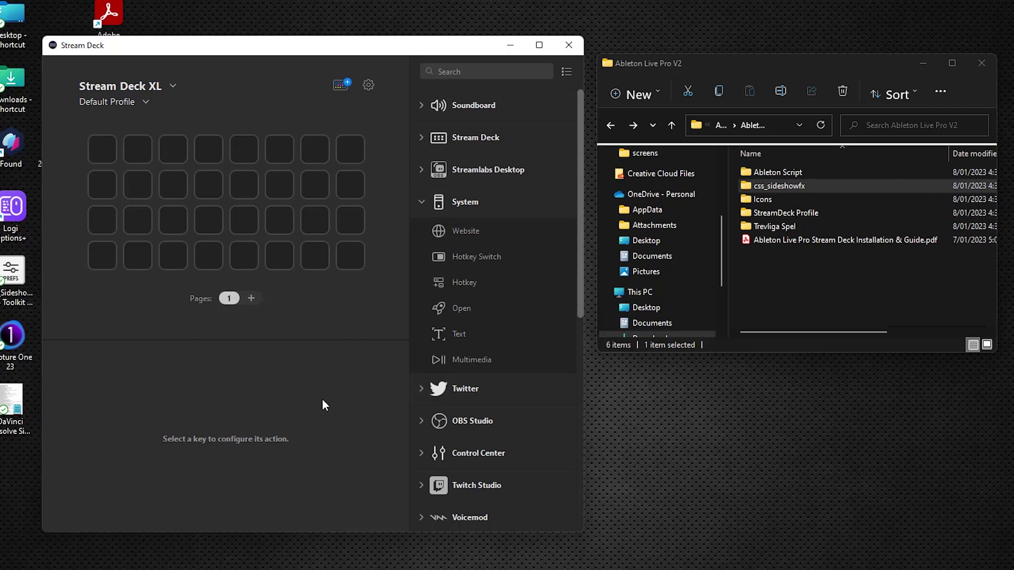
pyautogui.click(368, 85)
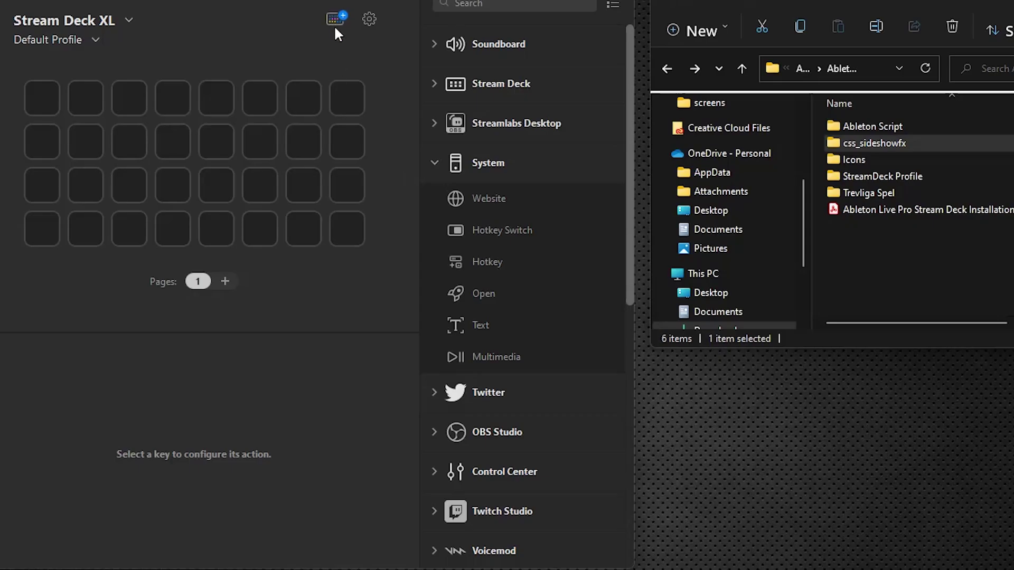
pyautogui.click(335, 23)
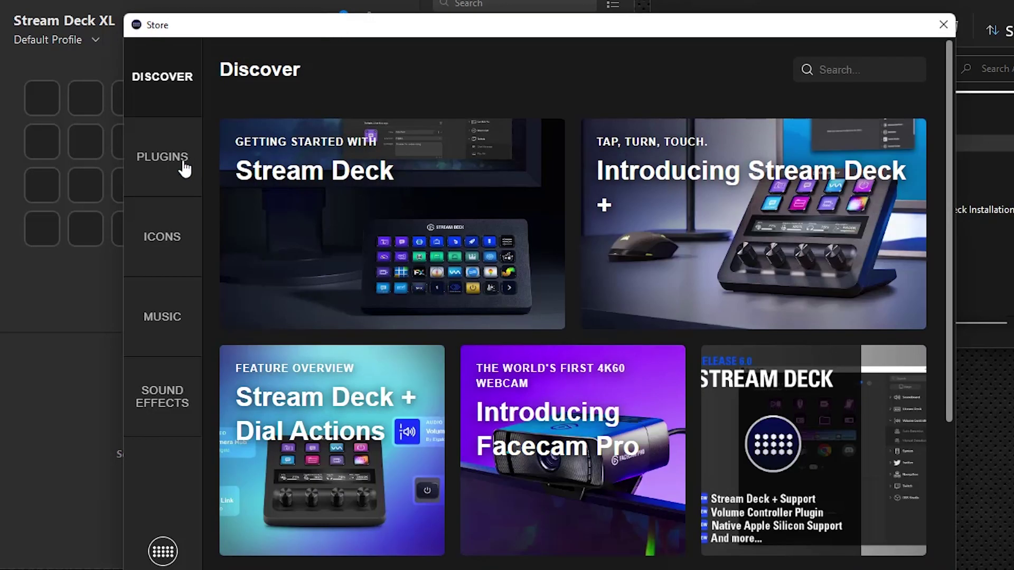
pyautogui.click(182, 164)
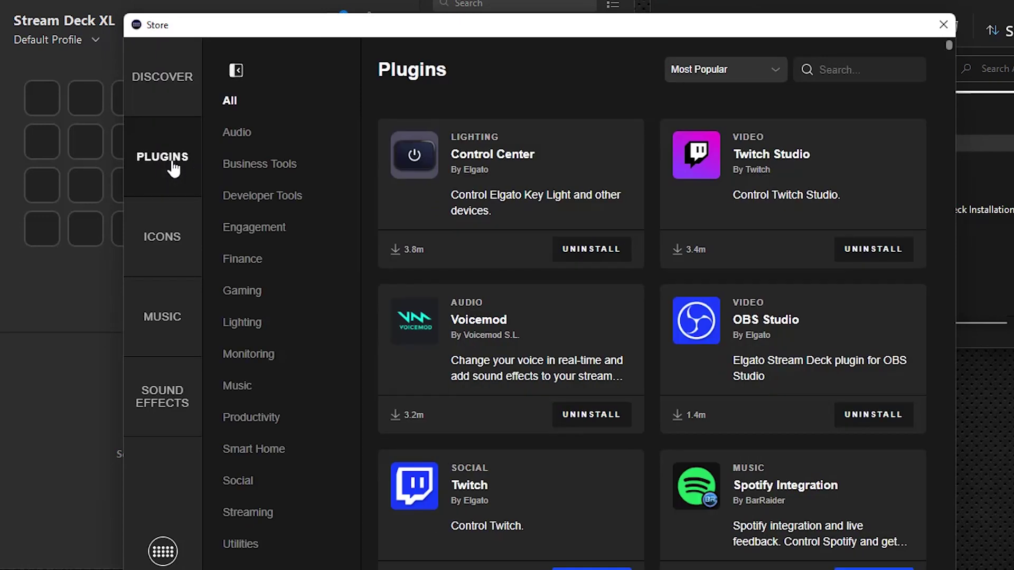
pyautogui.click(831, 71)
pyautogui.write('midi')
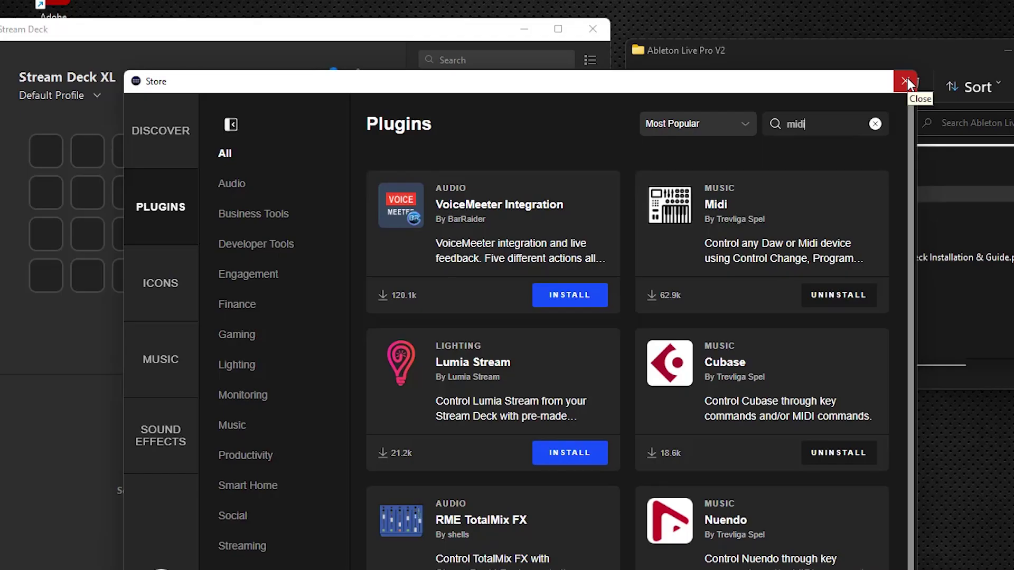
pyautogui.click(906, 81)
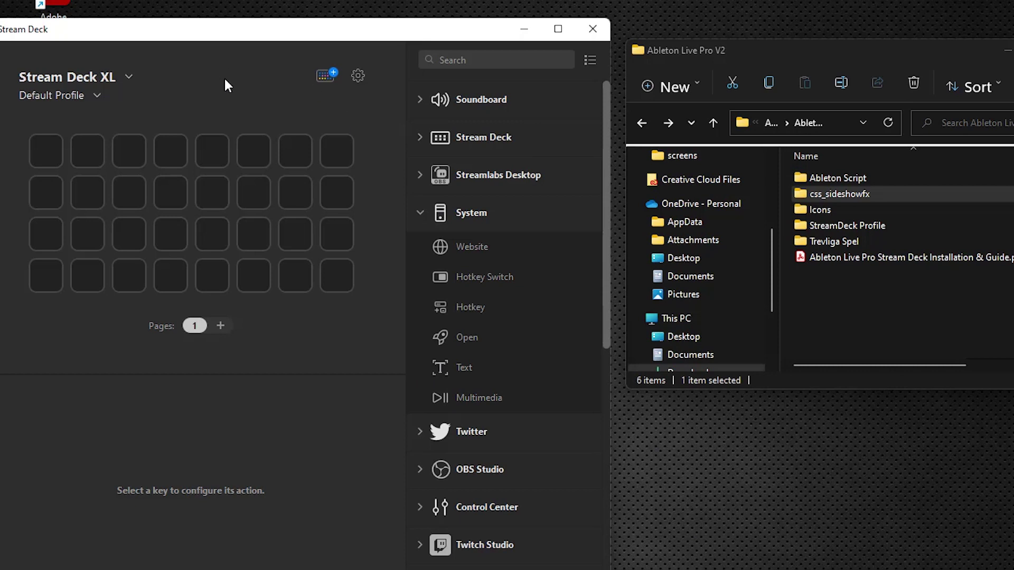
# Load the Ableton Pro Pack XL Win .streamDeckProfile from the StreamDeck Profile > Win folder.
pyautogui.click(99, 78)
pyautogui.click(166, 82)
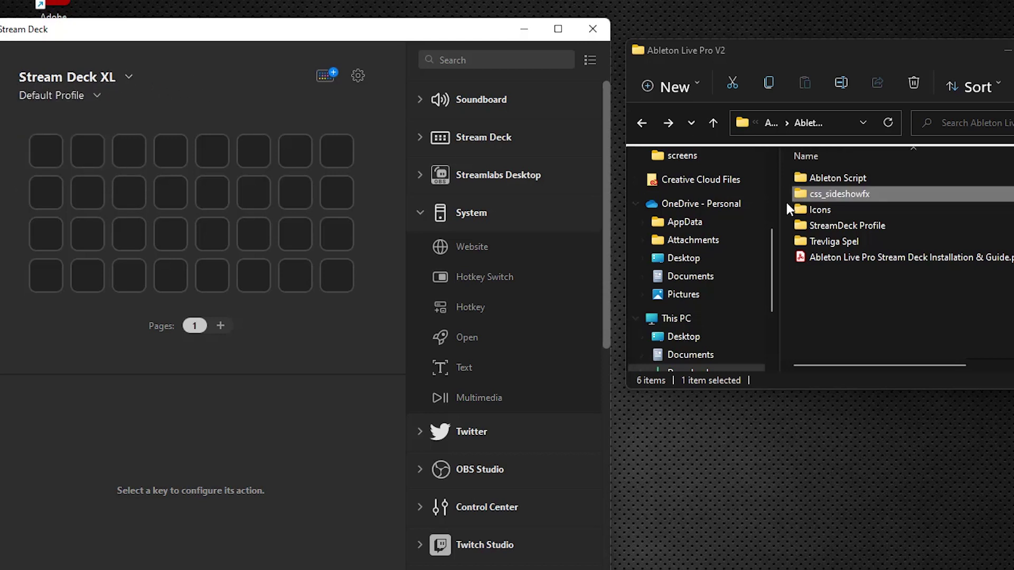
pyautogui.doubleClick(820, 225)
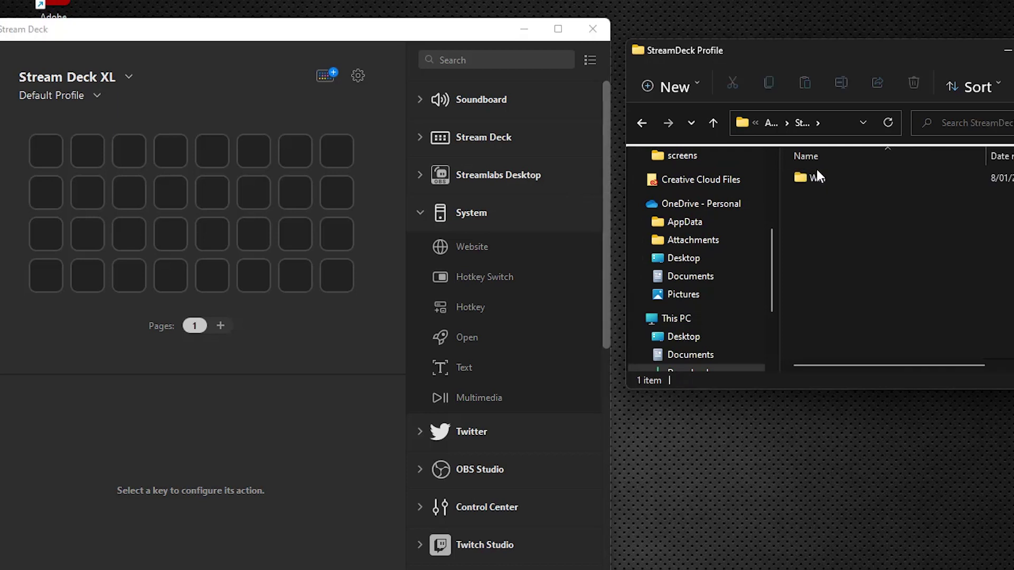
pyautogui.doubleClick(816, 176)
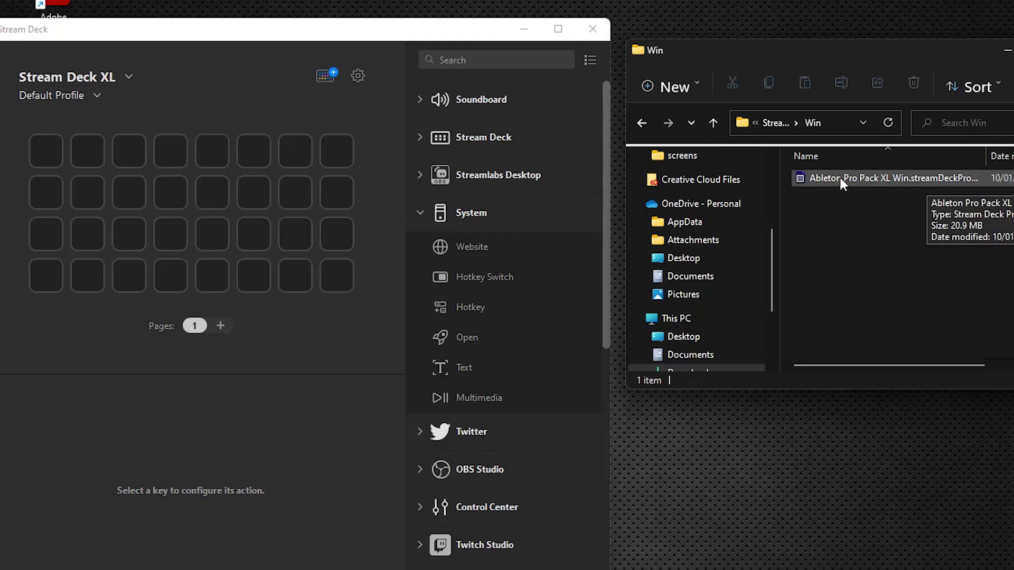
pyautogui.click(840, 179)
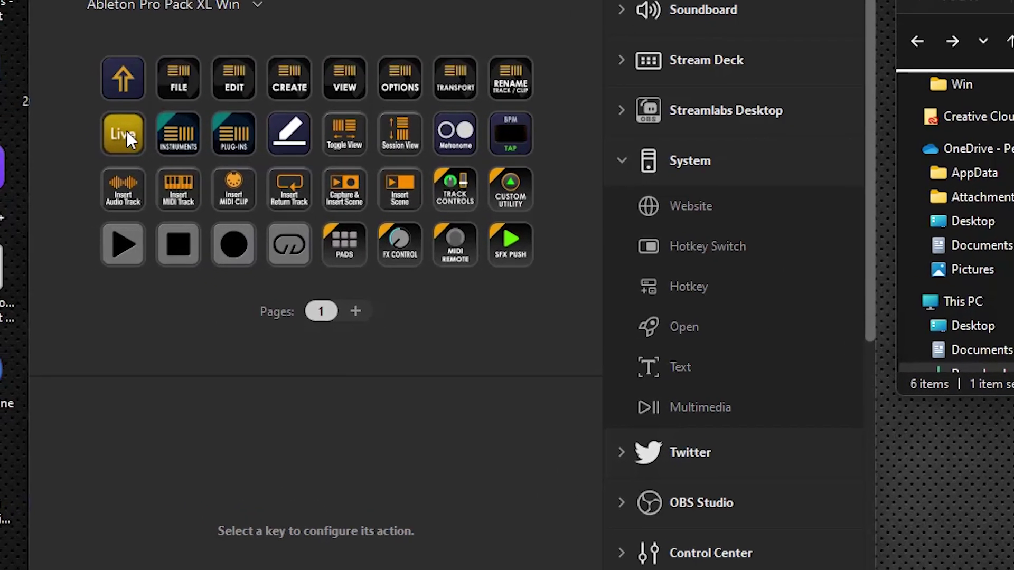
# Set the Live key's App/File to LiveLite Utility.exe in Documents > Ableton Script.
pyautogui.click(46, 193)
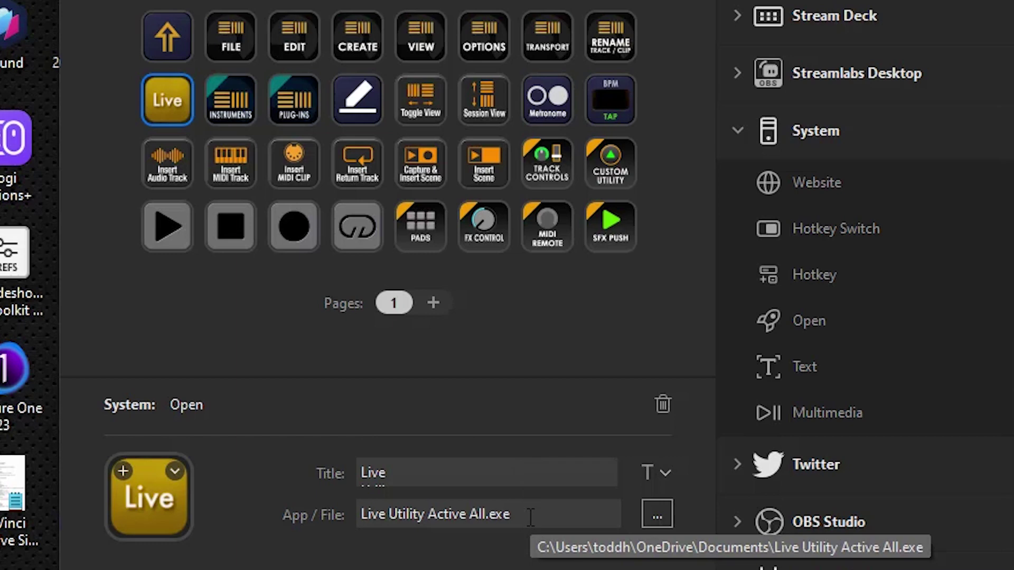
pyautogui.click(660, 518)
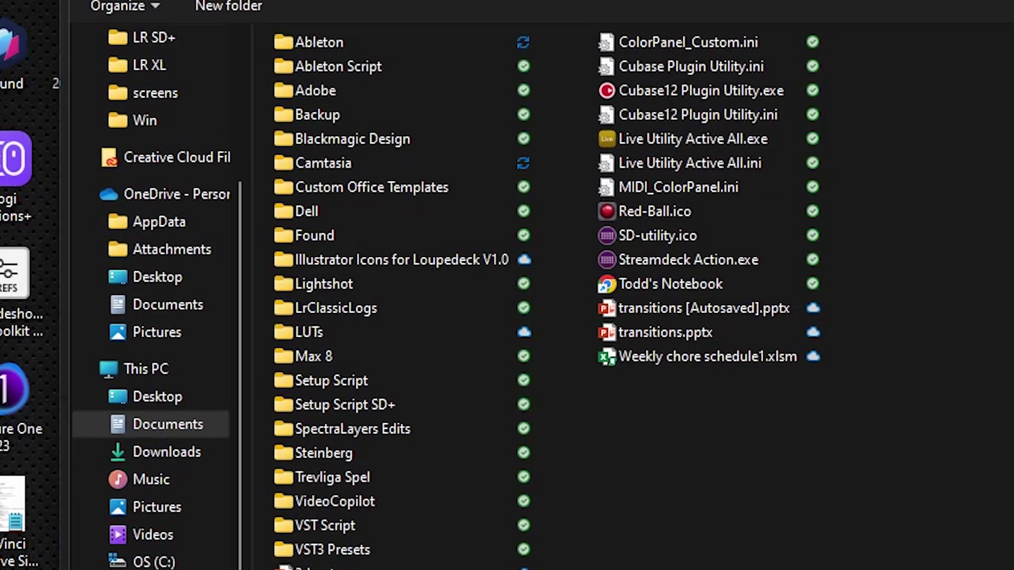
pyautogui.scroll(4, 188, 87)
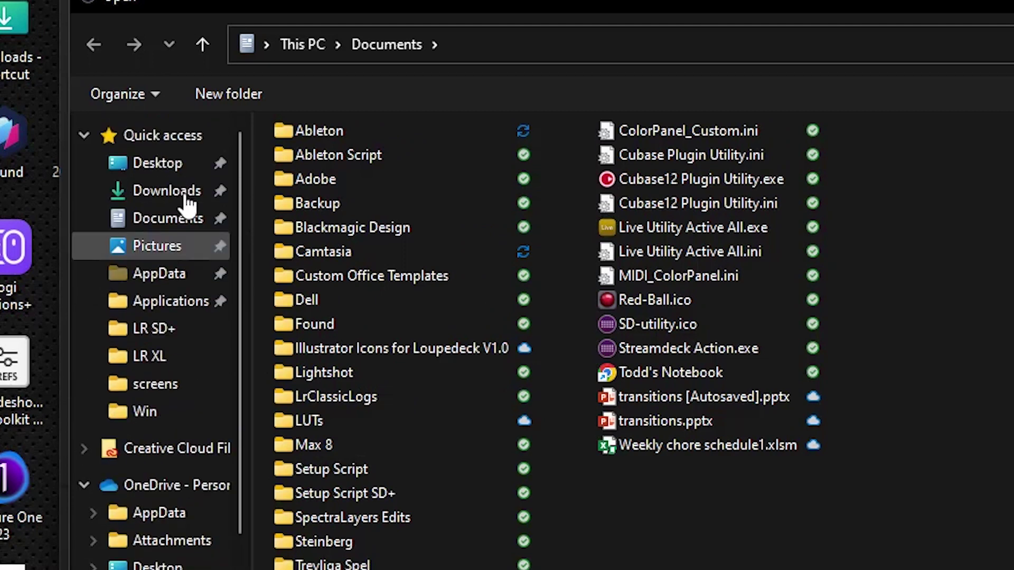
pyautogui.click(175, 221)
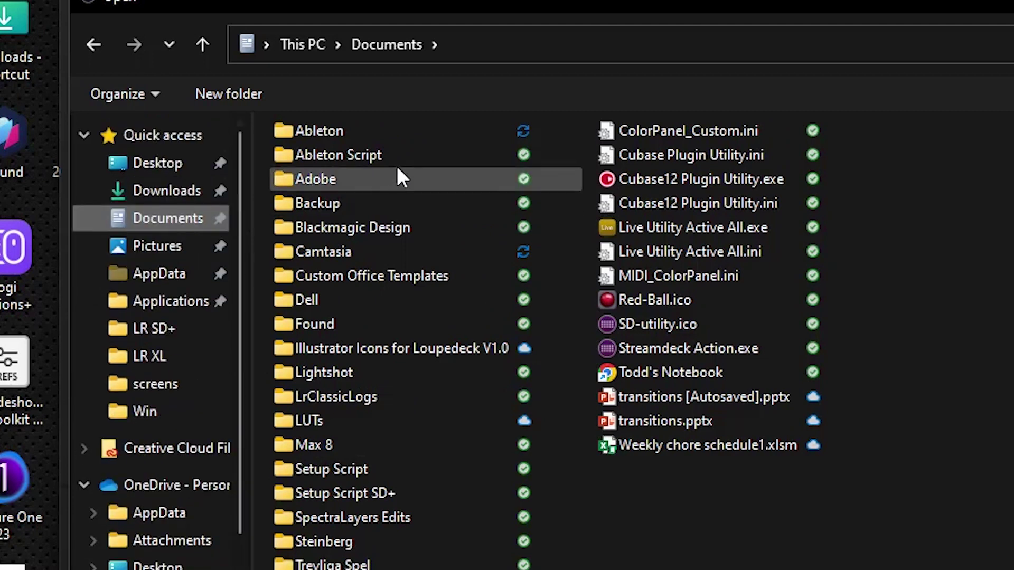
pyautogui.doubleClick(356, 155)
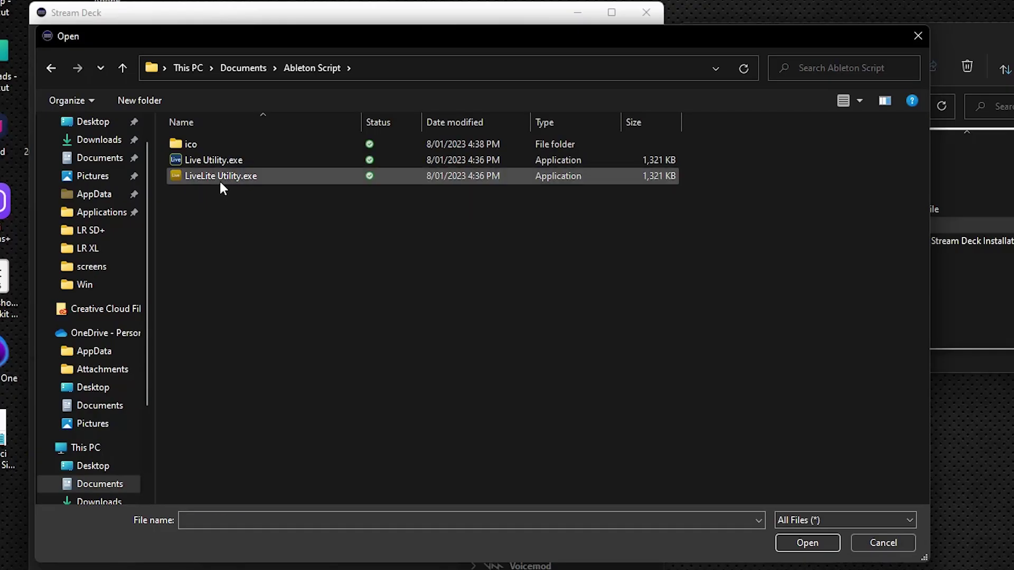
pyautogui.click(351, 211)
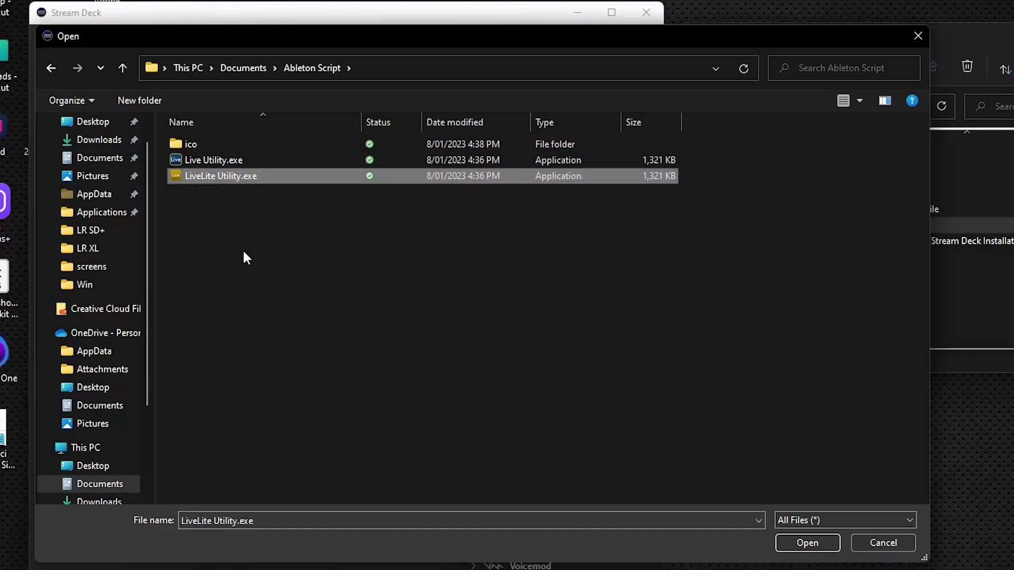
pyautogui.click(806, 543)
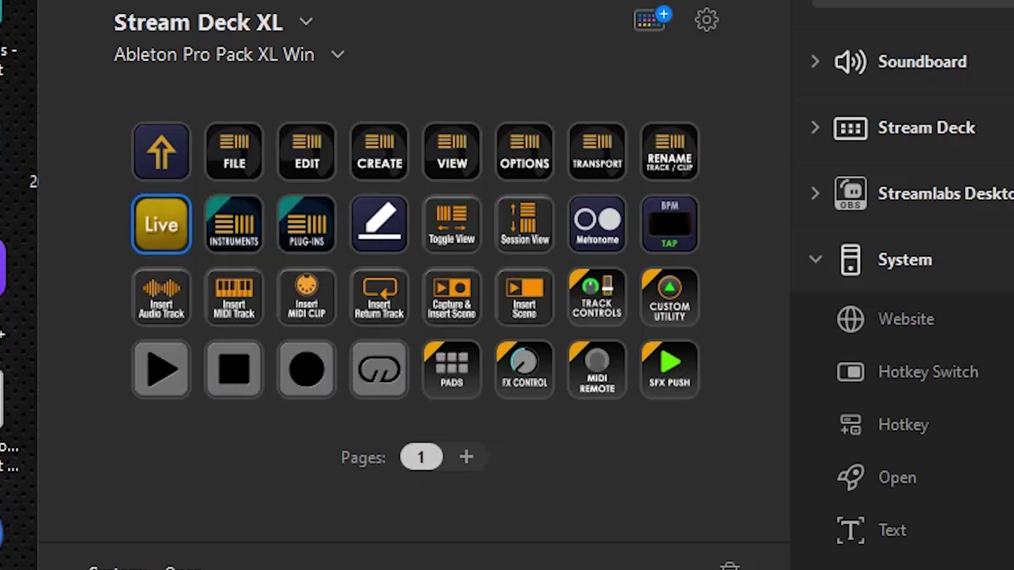
# Paste the Live key over the CUSTOM UTILITY folder's Live key and return to the main page.
pyautogui.rightClick(157, 227)
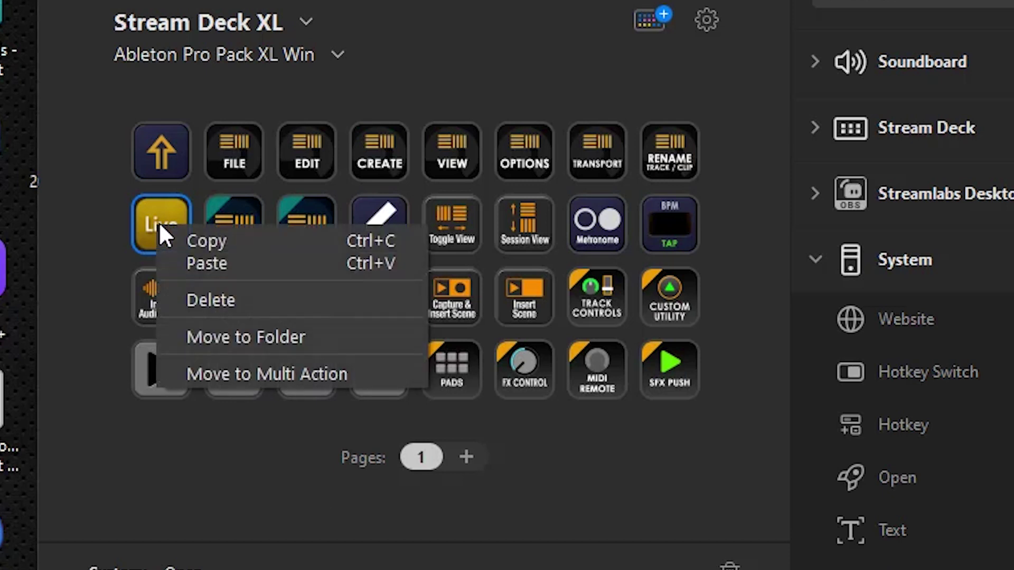
pyautogui.click(201, 241)
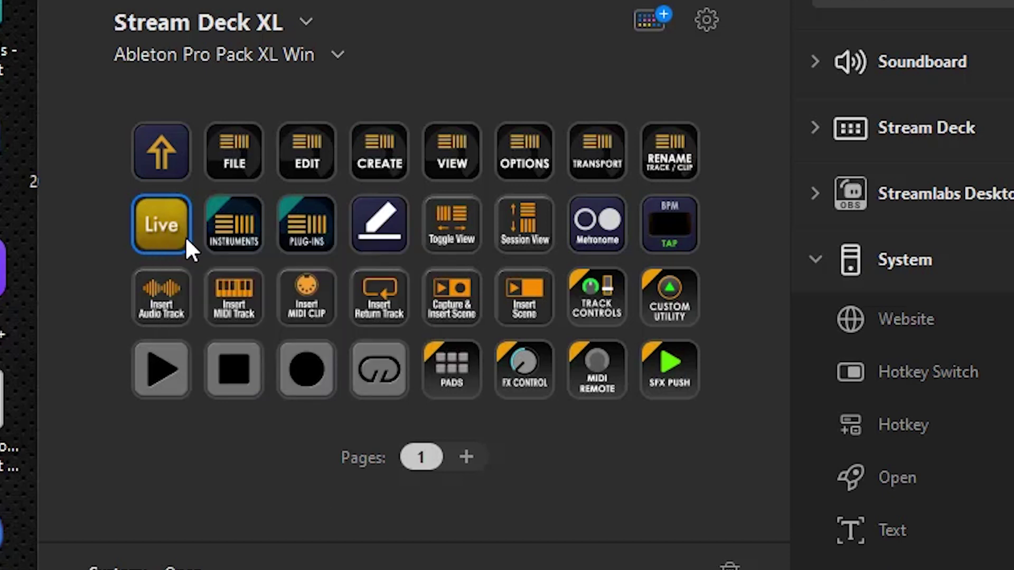
pyautogui.doubleClick(667, 284)
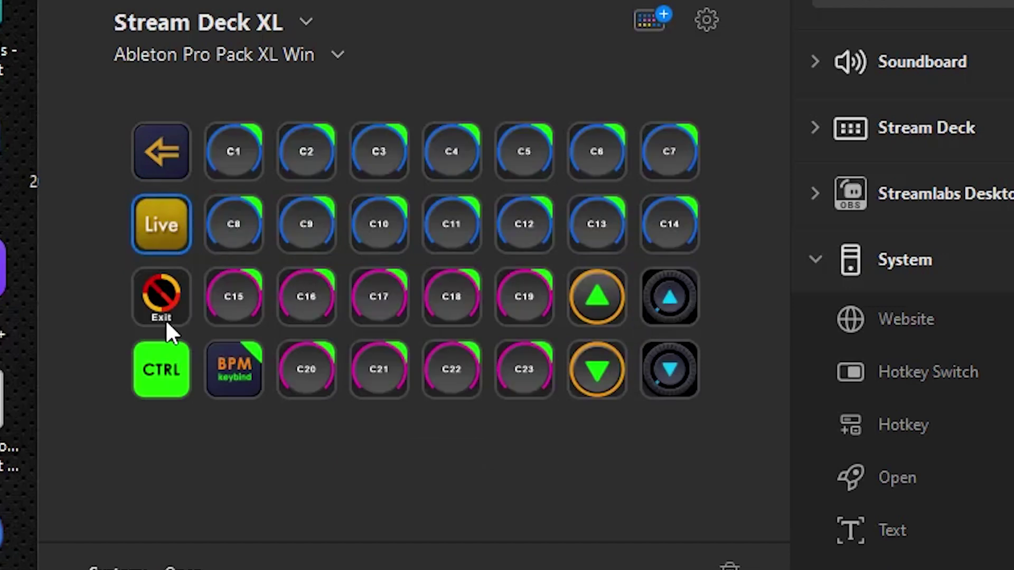
pyautogui.rightClick(157, 227)
pyautogui.click(196, 266)
pyautogui.click(140, 165)
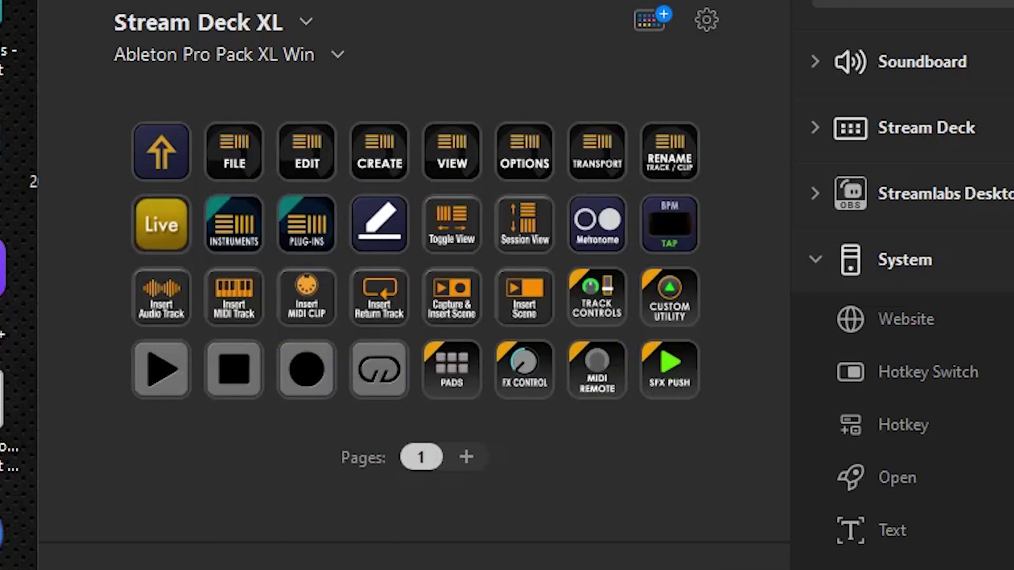